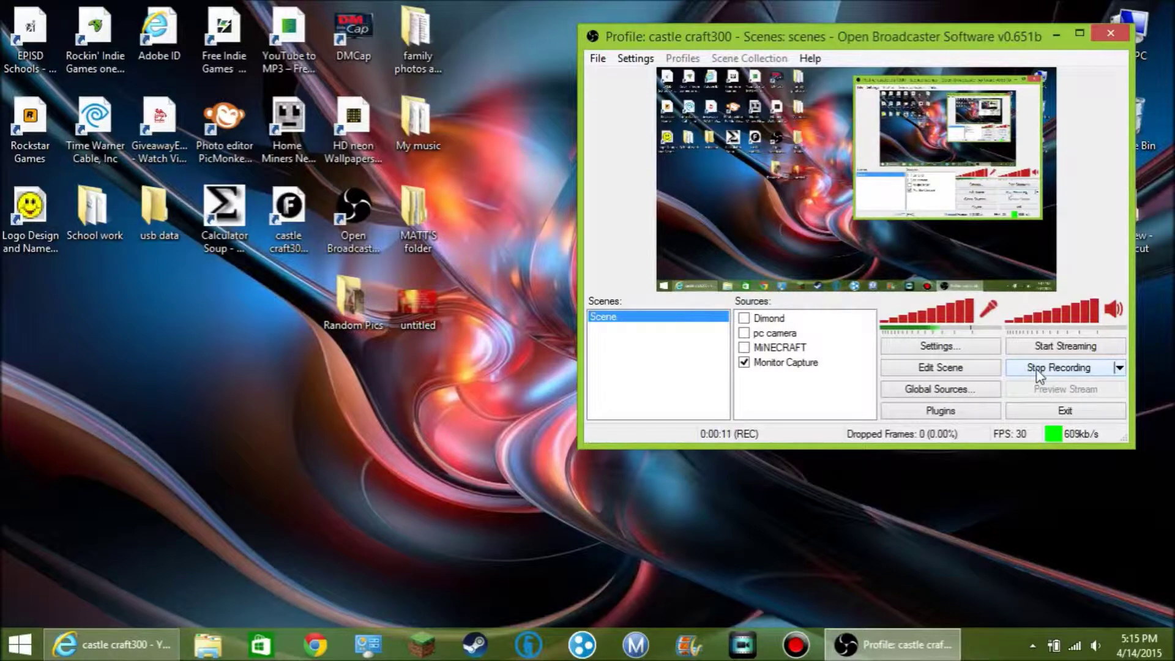
Launch the needcoolshoes.com skin editor from the Home Miners Network desktop shortcut
{"action": "double_click", "coordinate": [289, 132]}
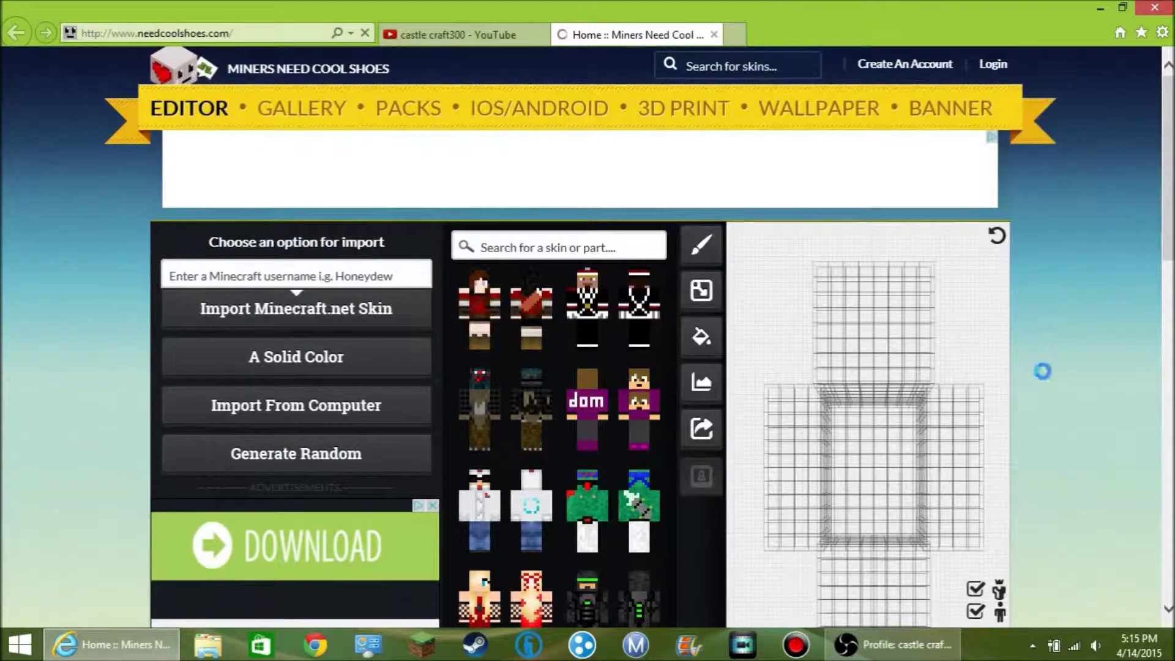
{"action": "scroll", "coordinate": [884, 281], "scroll_direction": "down", "scroll_amount": 1}
{"action": "scroll", "coordinate": [295, 74], "scroll_direction": "up", "scroll_amount": 1}
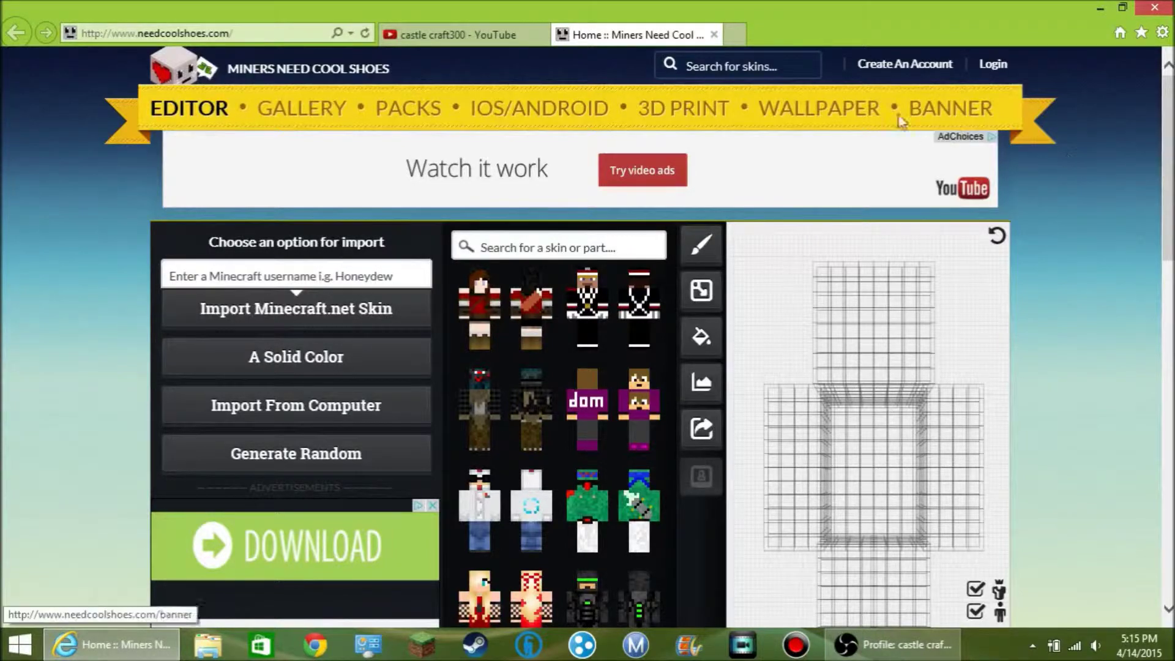
{"action": "scroll", "coordinate": [450, 367], "scroll_direction": "down", "scroll_amount": 5}
{"action": "scroll", "coordinate": [450, 368], "scroll_direction": "up", "scroll_amount": 2}
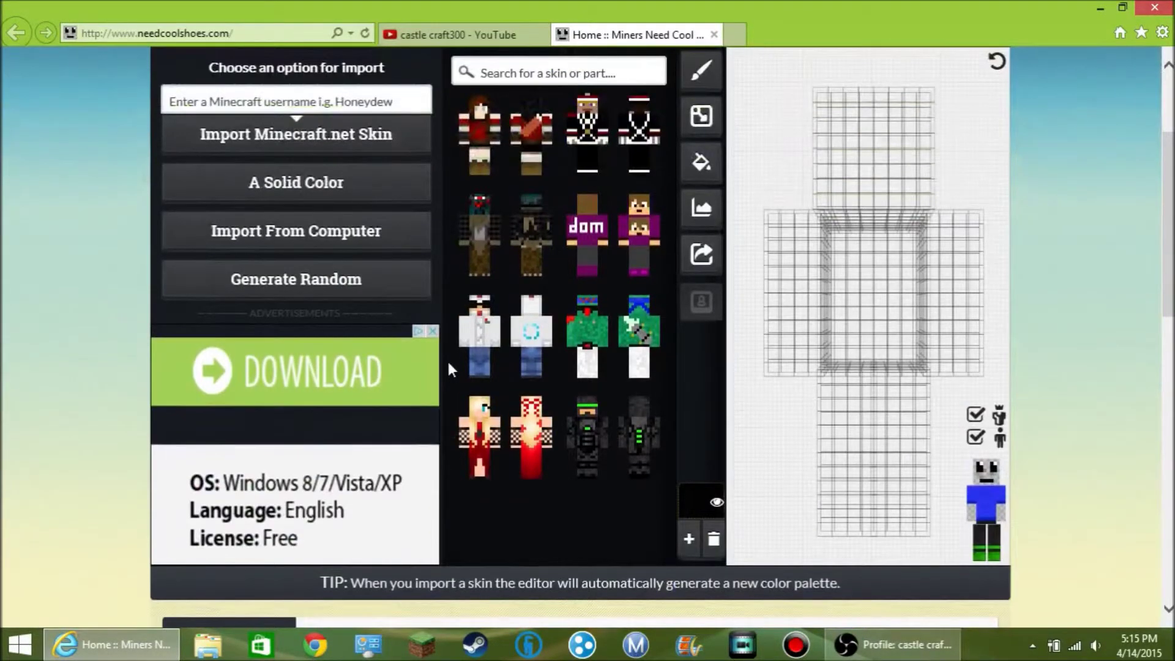
{"action": "scroll", "coordinate": [447, 360], "scroll_direction": "up", "scroll_amount": 1}
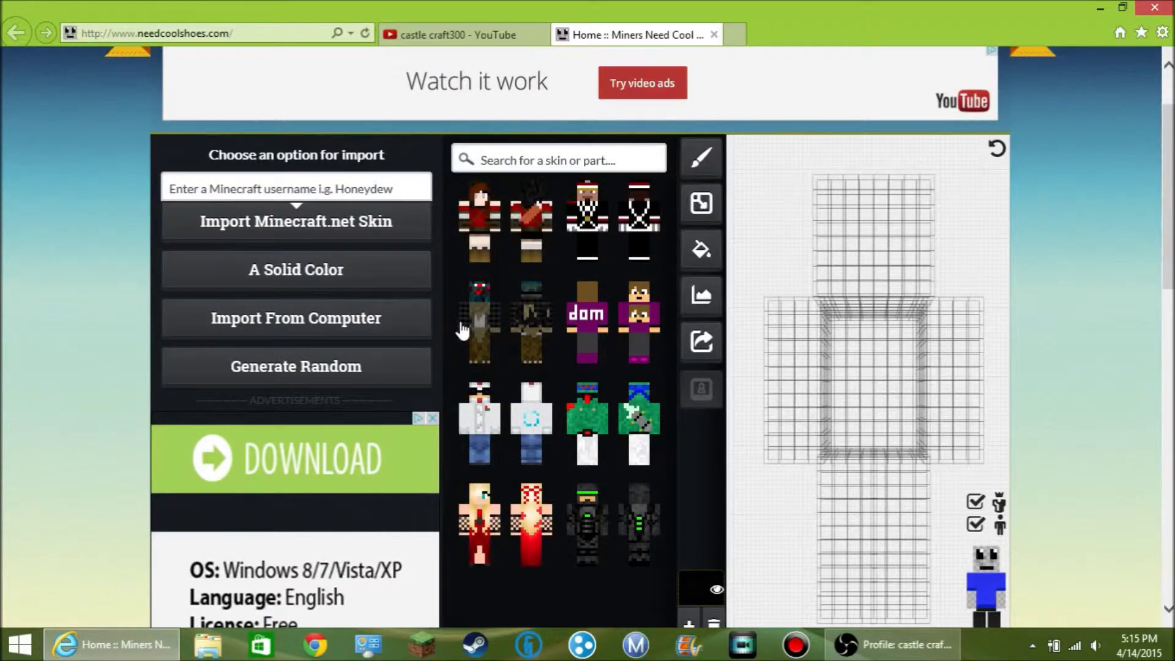
{"action": "scroll", "coordinate": [580, 355], "scroll_direction": "down", "scroll_amount": 3}
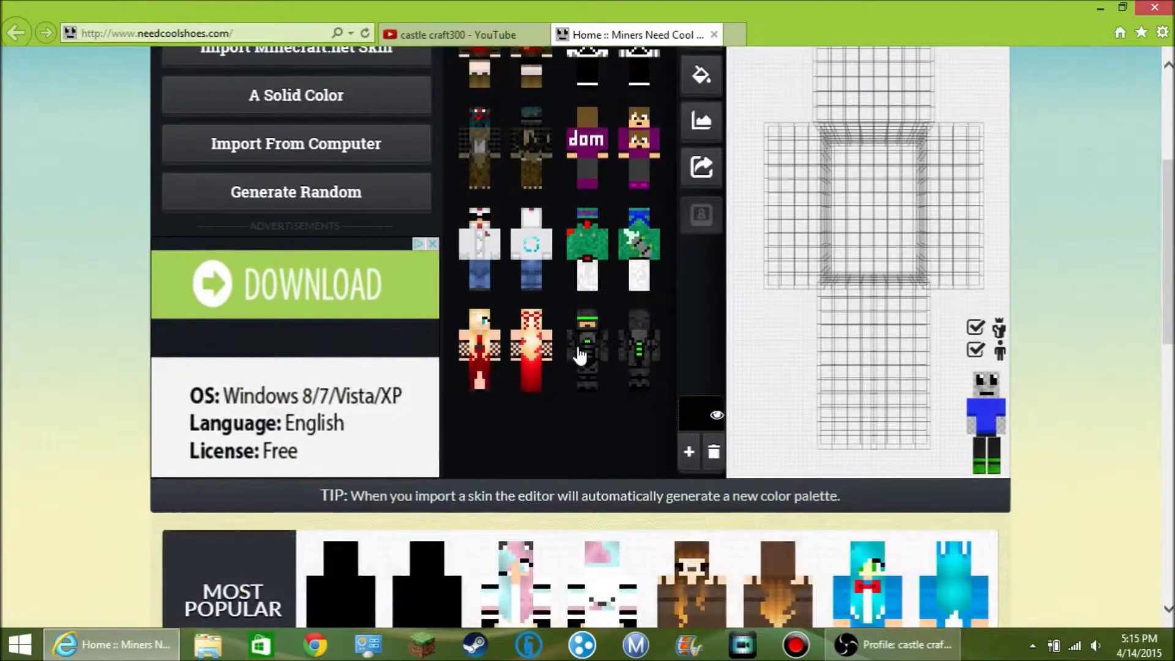
{"action": "scroll", "coordinate": [580, 355], "scroll_direction": "up", "scroll_amount": 1}
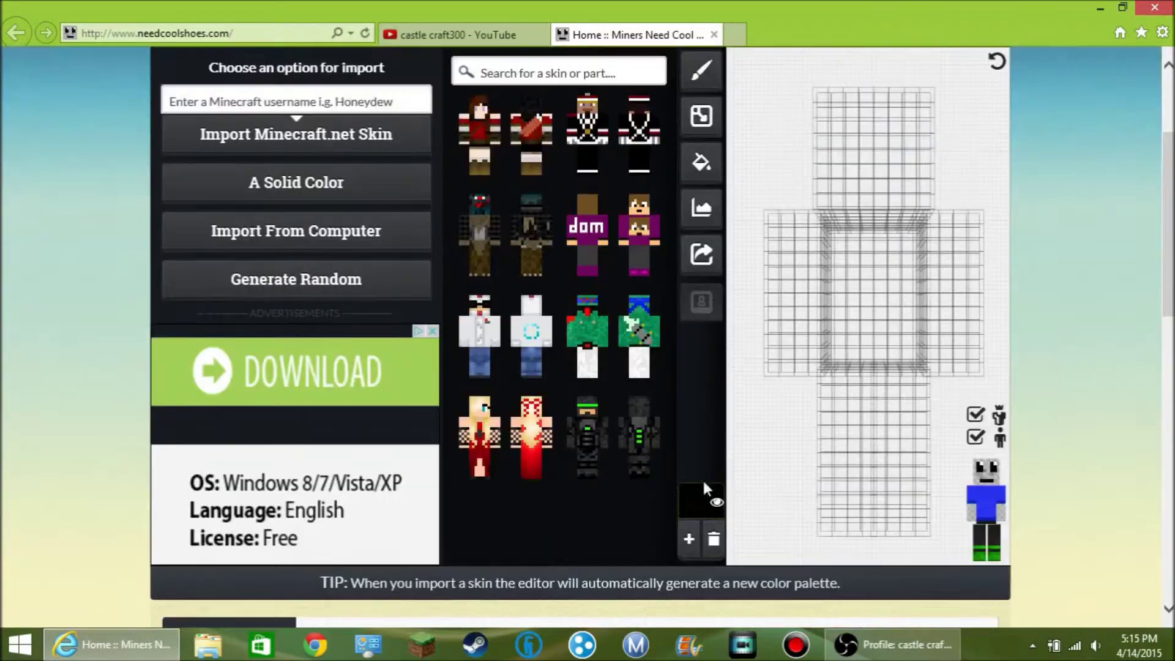
{"action": "left_click", "coordinate": [703, 74]}
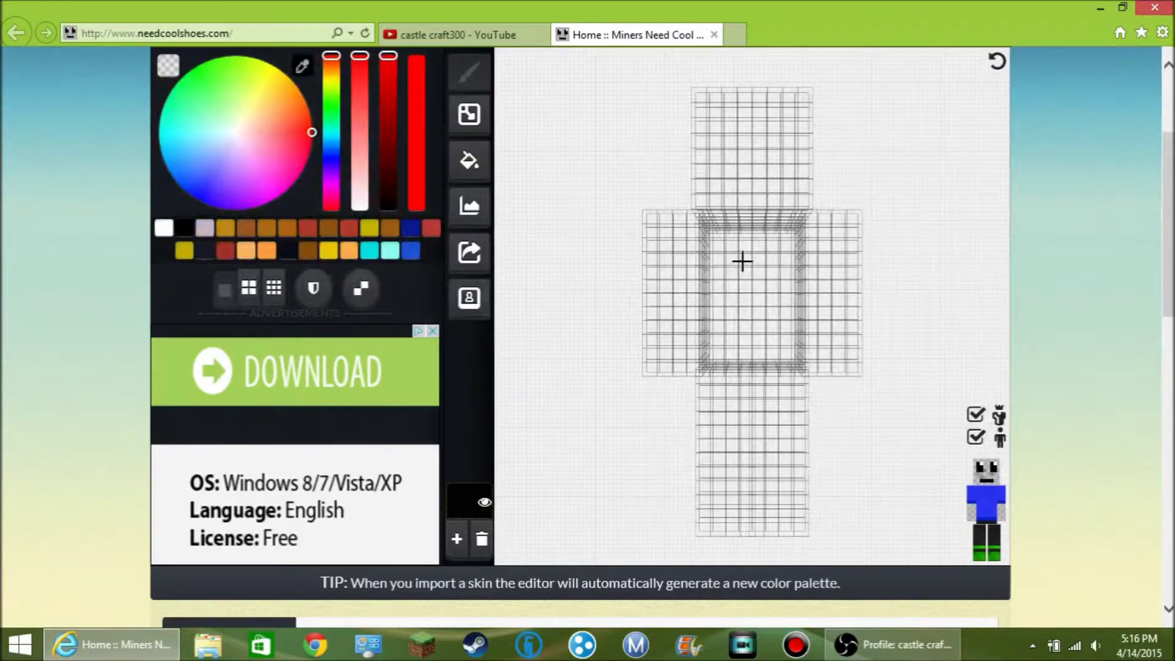
Try the light orange, brown and red swatches, then hide the skin's outer overlay layer
{"action": "scroll", "coordinate": [410, 253], "scroll_direction": "up", "scroll_amount": 1}
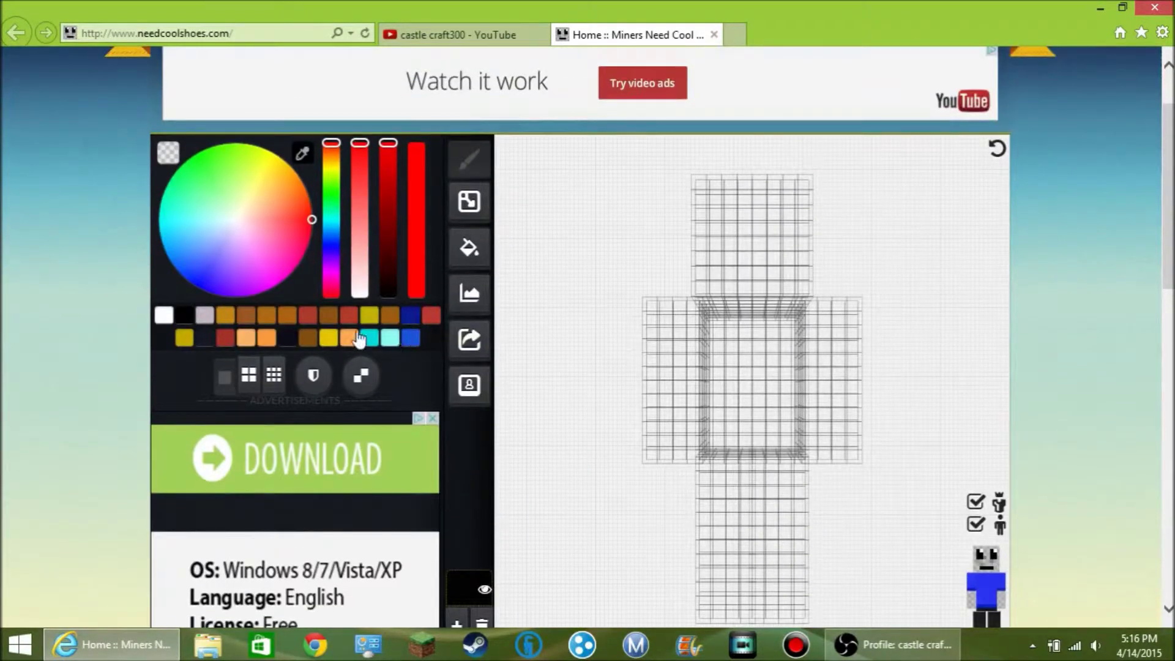
{"action": "left_click", "coordinate": [358, 339]}
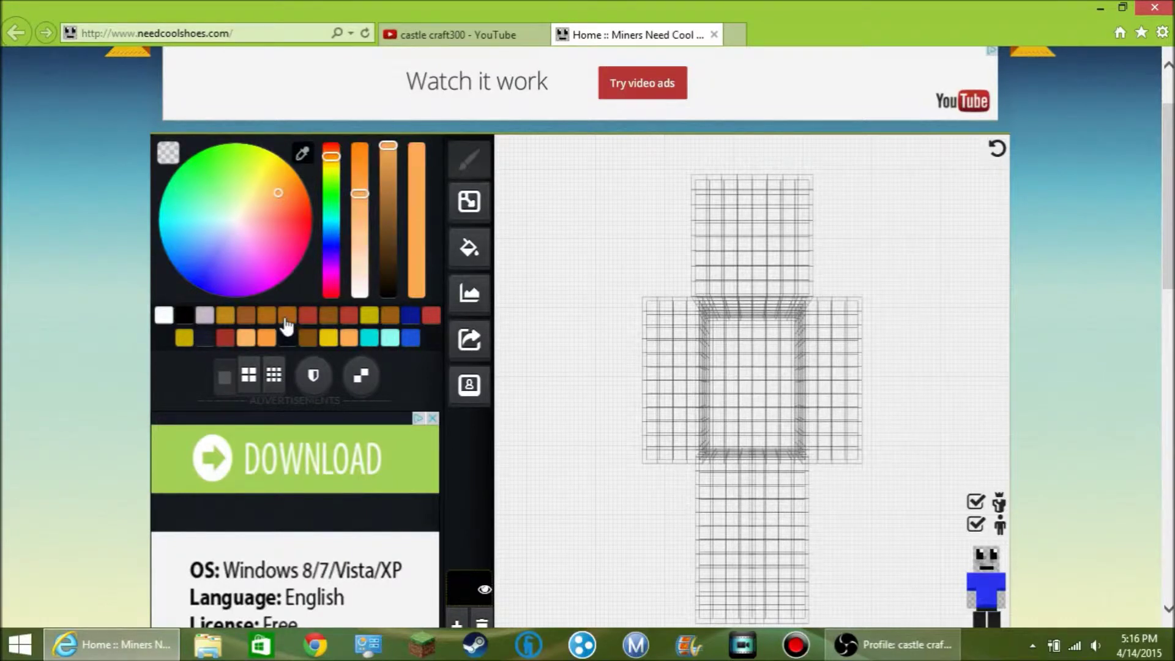
{"action": "left_click", "coordinate": [294, 322]}
{"action": "left_click", "coordinate": [348, 316]}
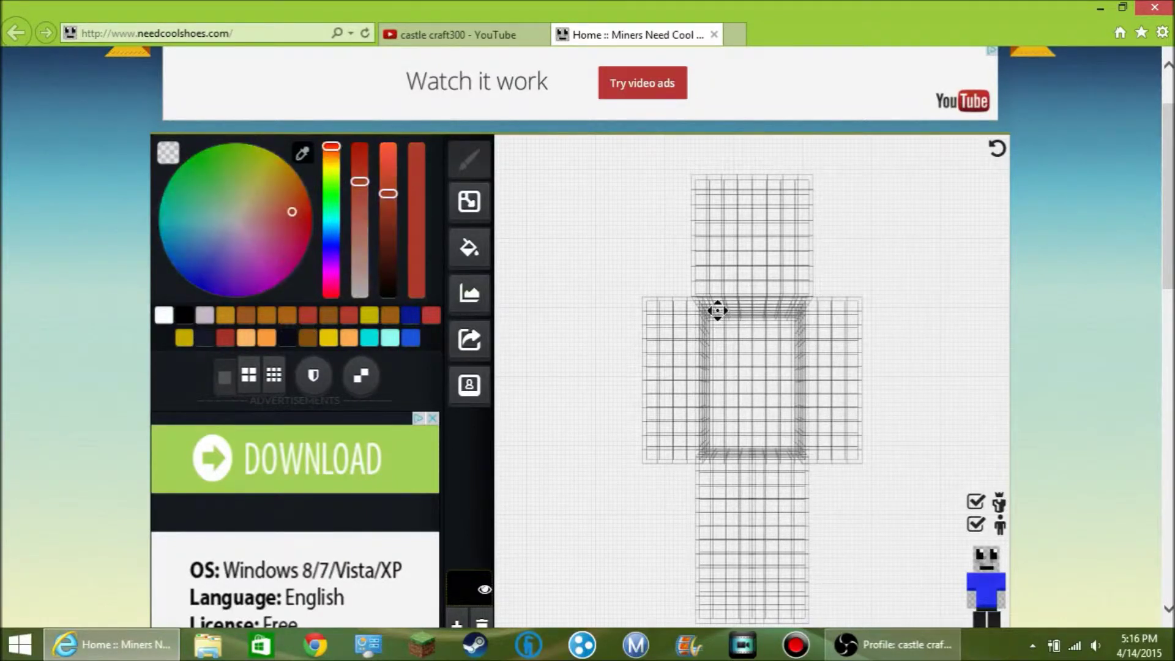
{"action": "left_click", "coordinate": [975, 502]}
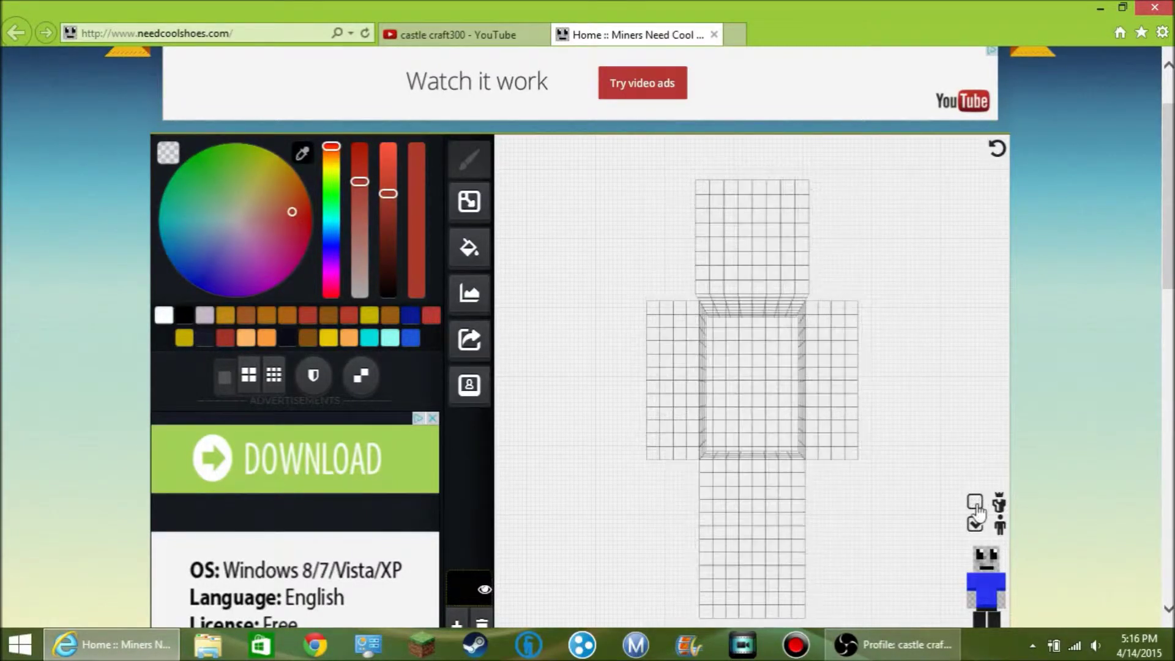
{"action": "scroll", "coordinate": [978, 510], "scroll_direction": "down", "scroll_amount": 1}
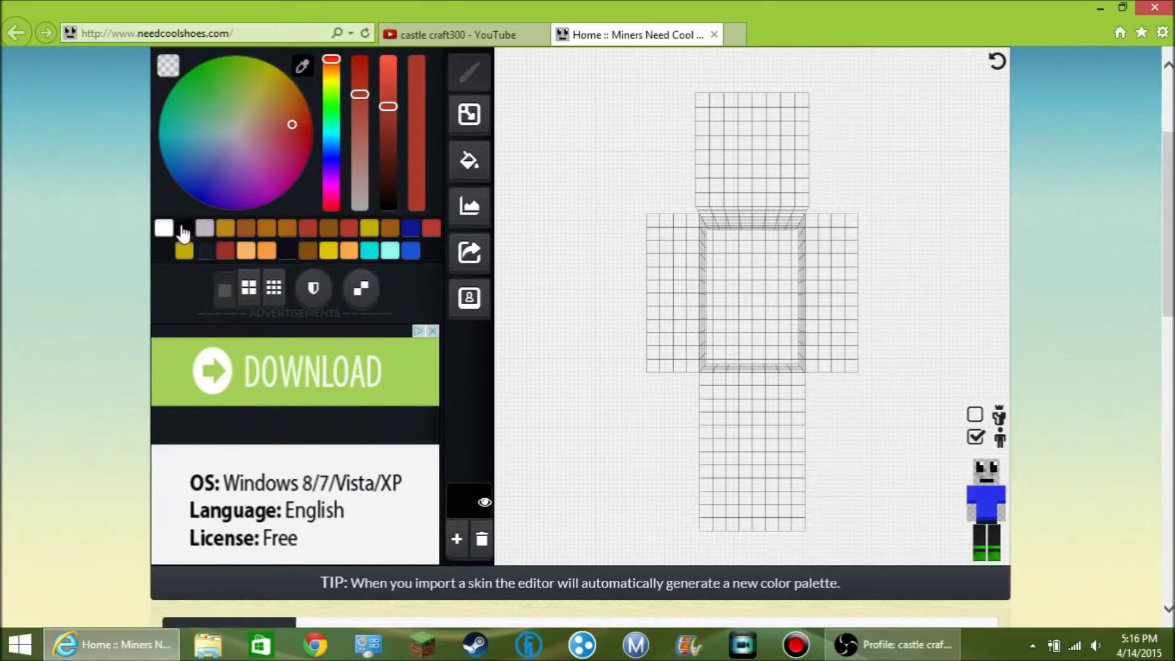
Paint-bucket the head area solid white, then go back to the brush
{"action": "left_click", "coordinate": [164, 228]}
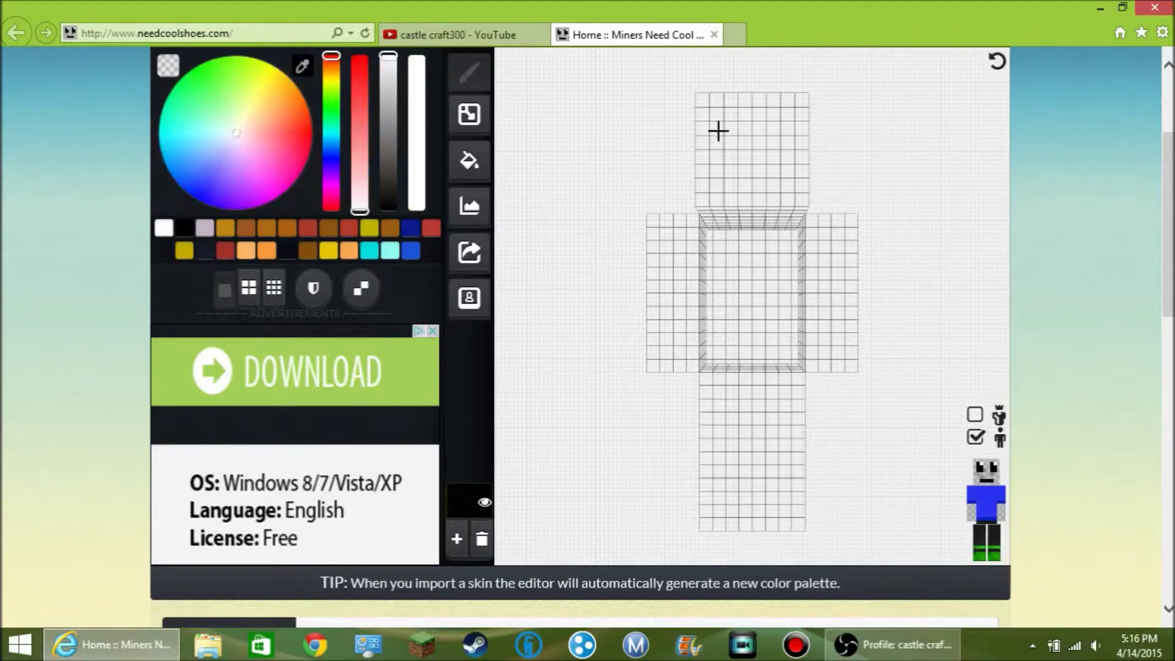
{"action": "left_click", "coordinate": [472, 163]}
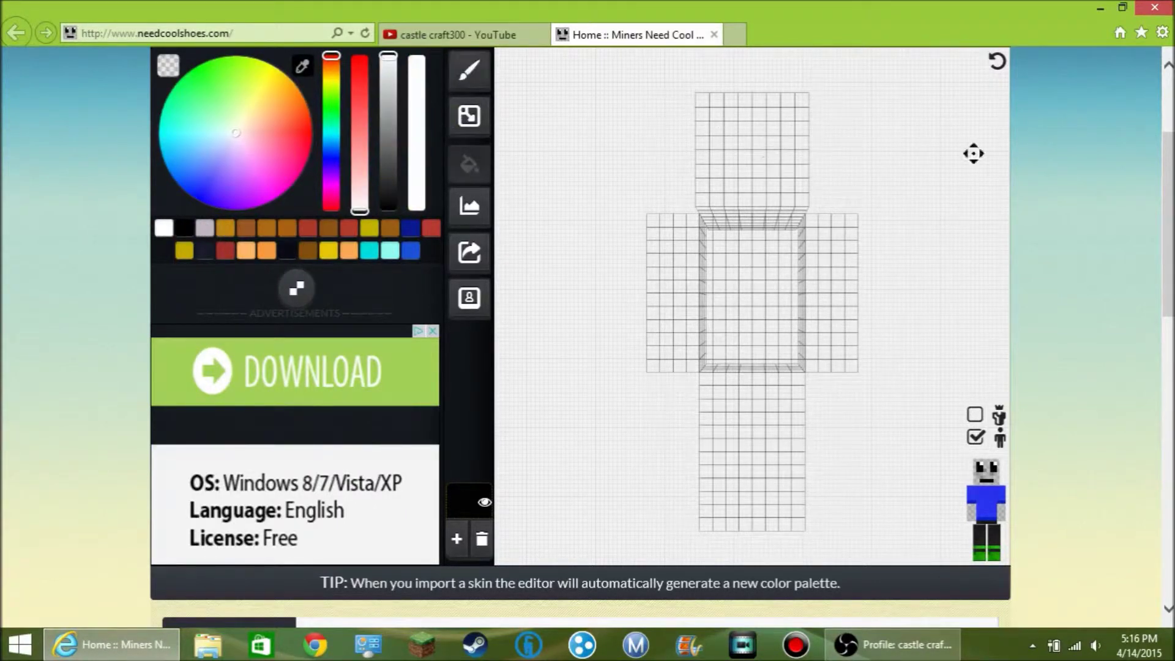
{"action": "left_click", "coordinate": [721, 140]}
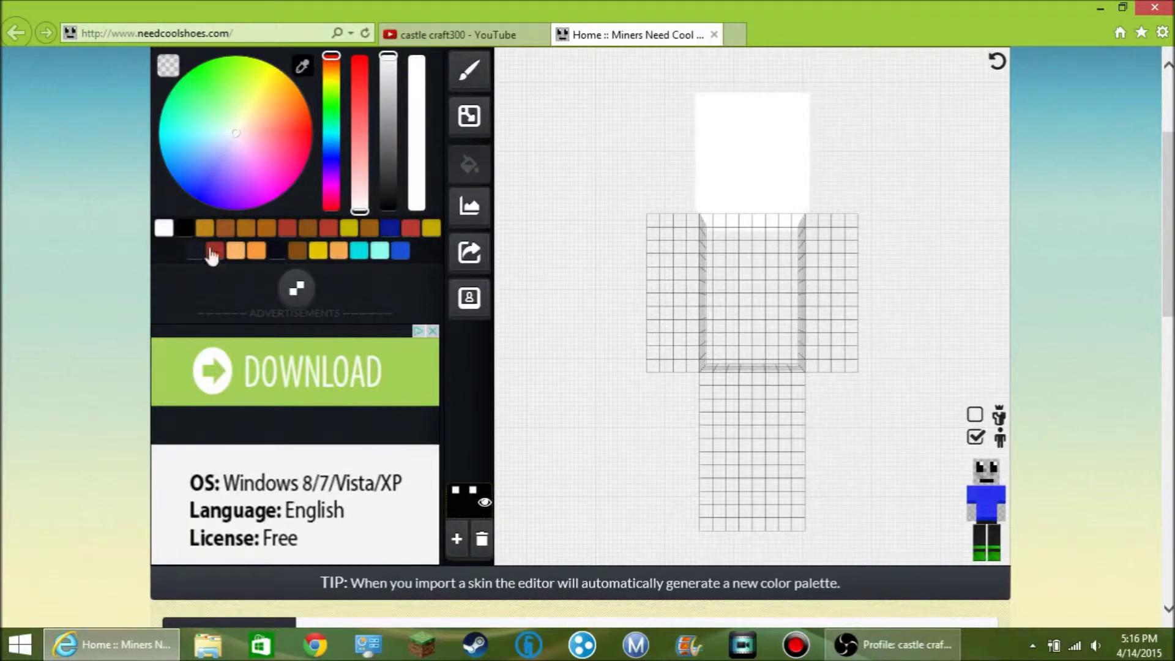
{"action": "left_click", "coordinate": [469, 72]}
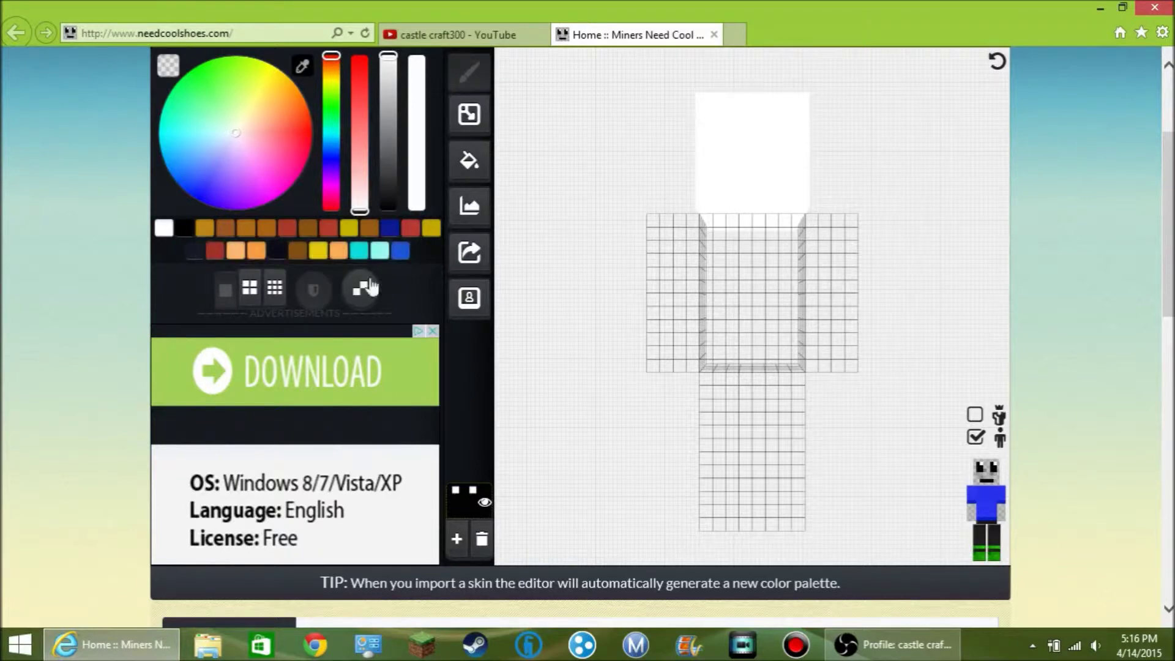
Paint mirrored brown stripes on the torso edges, fill the upper torso, and extend down the legs
{"action": "left_click", "coordinate": [223, 229]}
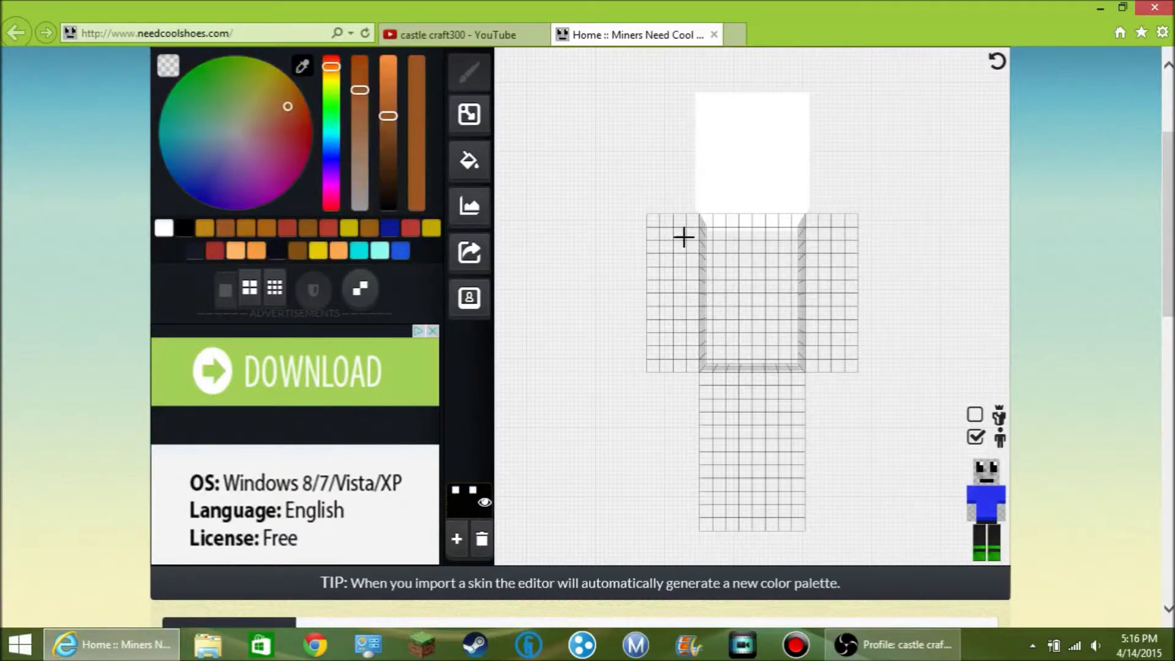
{"action": "left_click_drag", "start_coordinate": [704, 221], "coordinate": [705, 360]}
{"action": "left_click_drag", "start_coordinate": [693, 219], "coordinate": [693, 262]}
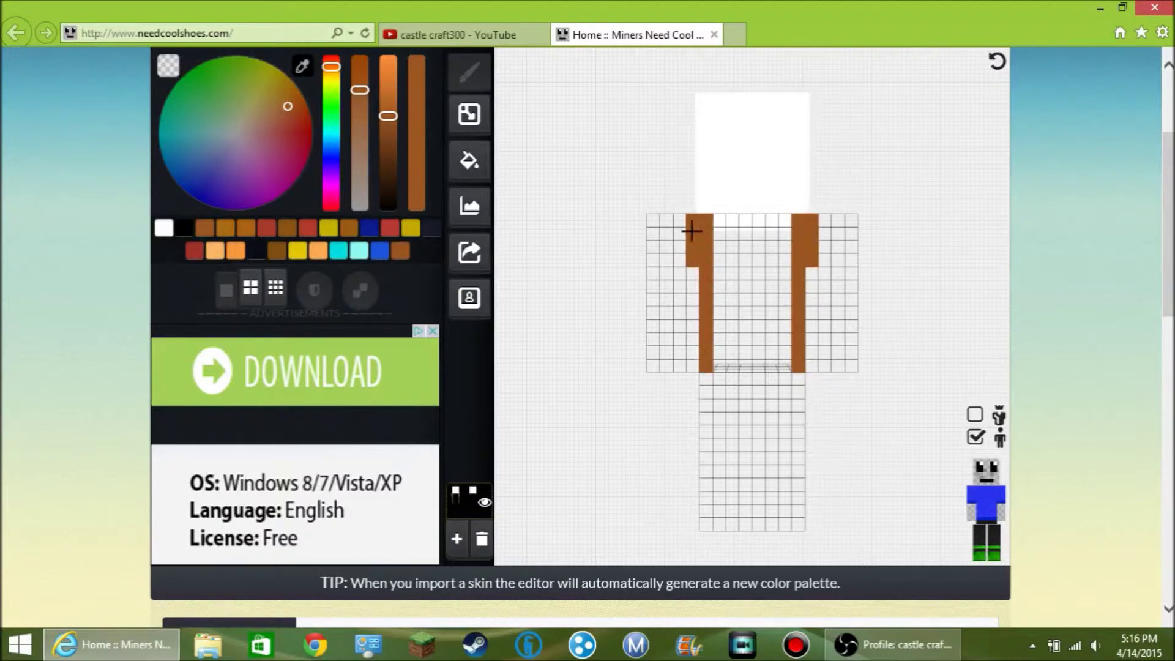
{"action": "left_click", "coordinate": [787, 223]}
{"action": "left_click", "coordinate": [731, 245]}
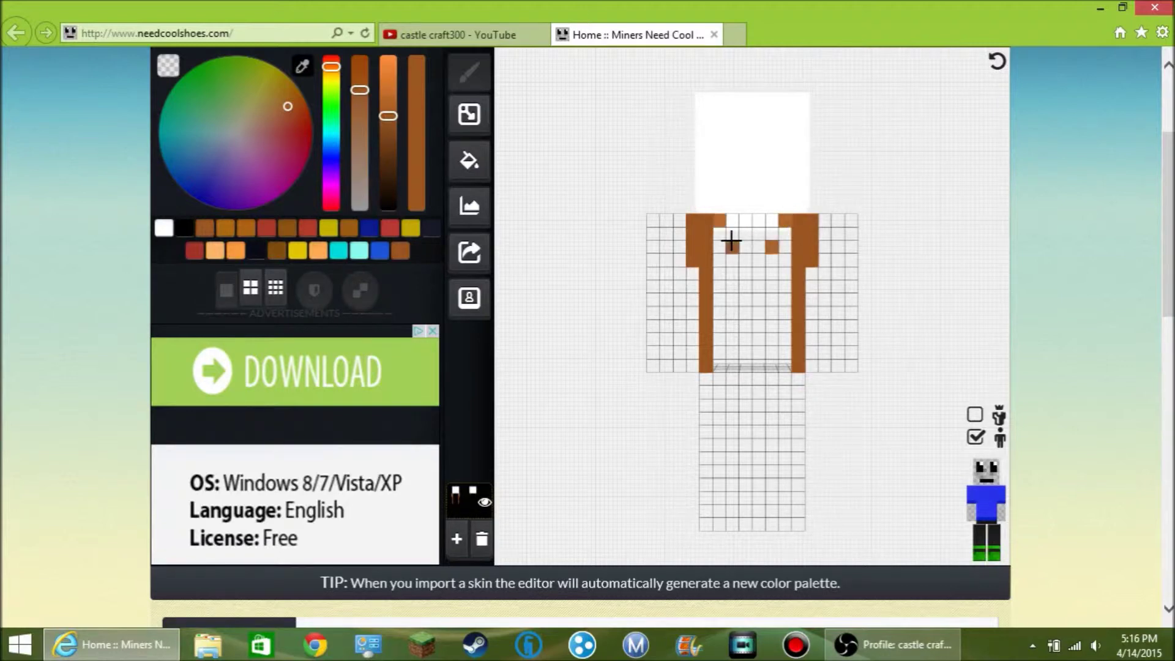
{"action": "mouse_move", "coordinate": [732, 234]}
{"action": "left_mouse_down"}
{"action": "mouse_move", "coordinate": [738, 220]}
{"action": "mouse_move", "coordinate": [750, 383]}
{"action": "left_mouse_up"}
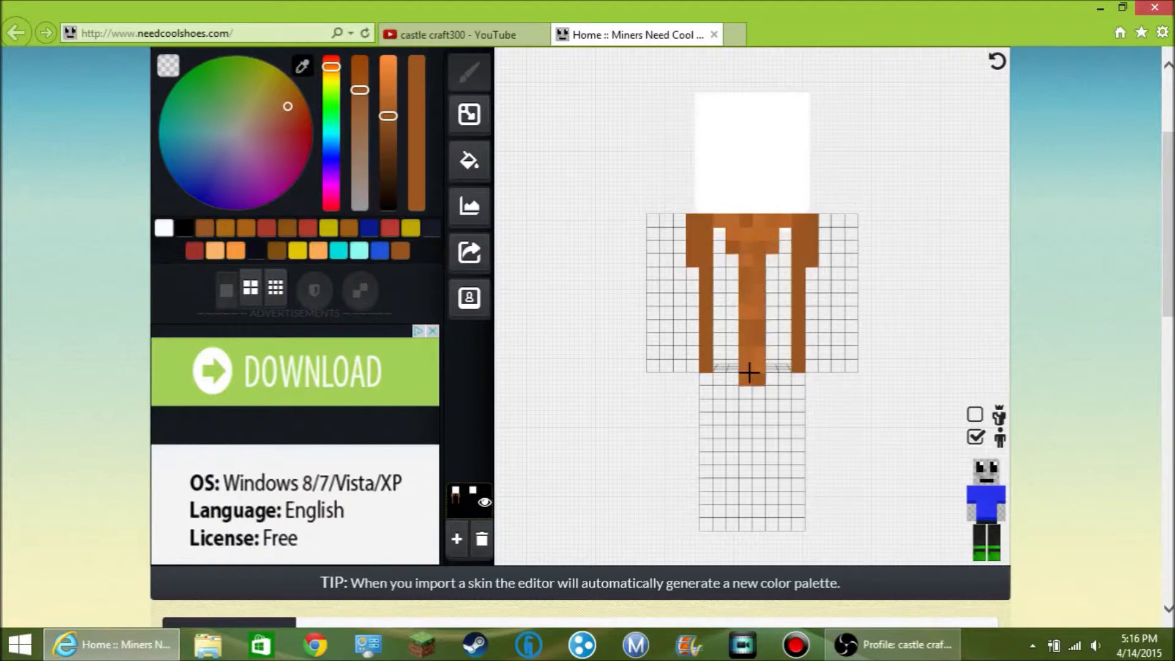
{"action": "mouse_move", "coordinate": [745, 427]}
{"action": "left_mouse_down"}
{"action": "mouse_move", "coordinate": [741, 525]}
{"action": "mouse_move", "coordinate": [748, 500]}
{"action": "left_mouse_up"}
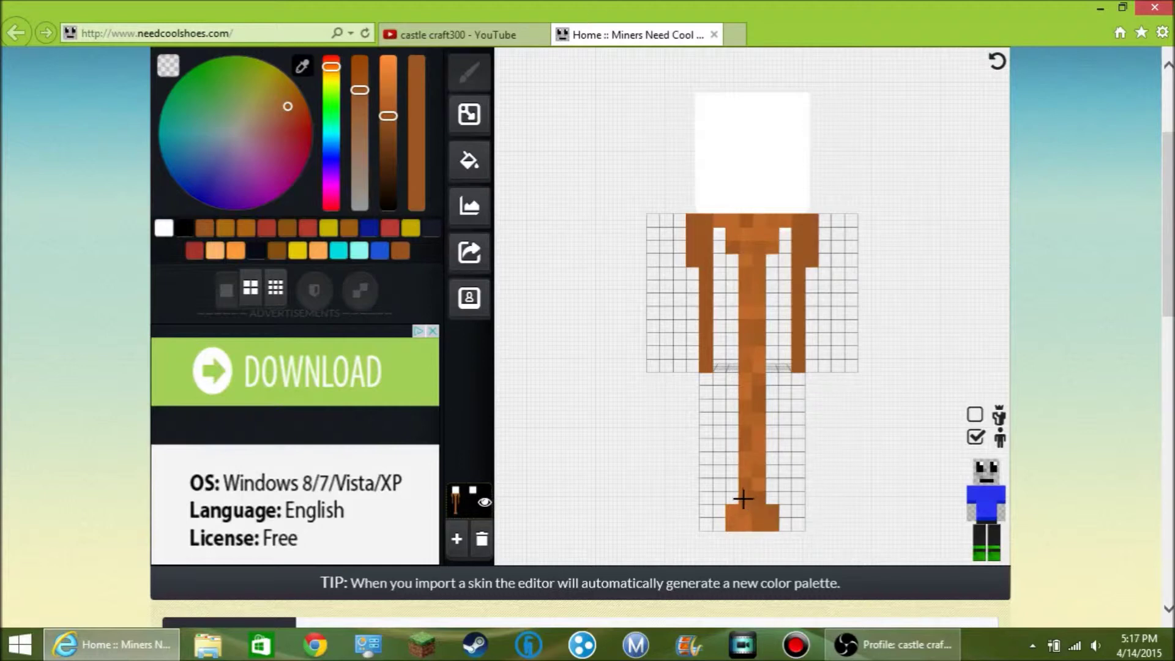
Paint brown along the model's side in the rotated view, then add a new empty layer
{"action": "mouse_move", "coordinate": [615, 424]}
{"action": "left_mouse_down"}
{"action": "mouse_move", "coordinate": [680, 430]}
{"action": "mouse_move", "coordinate": [685, 420]}
{"action": "left_mouse_up"}
{"action": "left_click", "coordinate": [713, 232]}
{"action": "mouse_move", "coordinate": [759, 229]}
{"action": "left_mouse_down"}
{"action": "mouse_move", "coordinate": [777, 365]}
{"action": "mouse_move", "coordinate": [765, 397]}
{"action": "mouse_move", "coordinate": [725, 394]}
{"action": "mouse_move", "coordinate": [729, 403]}
{"action": "mouse_move", "coordinate": [707, 246]}
{"action": "mouse_move", "coordinate": [722, 245]}
{"action": "mouse_move", "coordinate": [720, 384]}
{"action": "mouse_move", "coordinate": [745, 368]}
{"action": "mouse_move", "coordinate": [745, 246]}
{"action": "mouse_move", "coordinate": [732, 289]}
{"action": "mouse_move", "coordinate": [741, 308]}
{"action": "mouse_move", "coordinate": [748, 233]}
{"action": "left_mouse_up"}
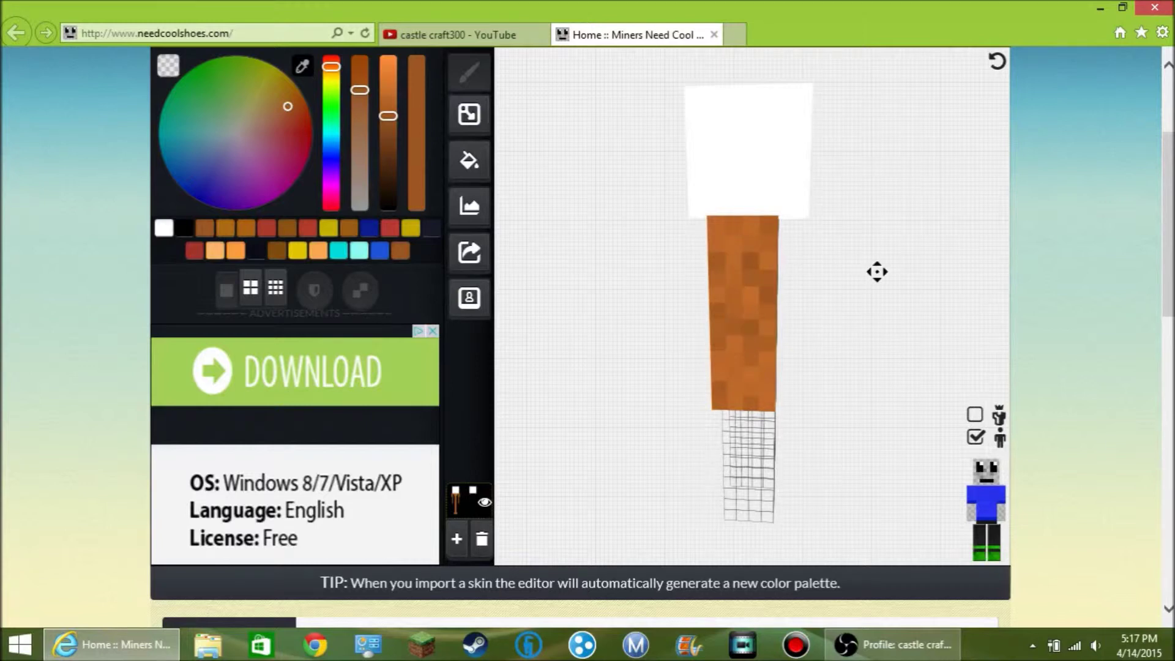
{"action": "left_click_drag", "start_coordinate": [876, 270], "coordinate": [813, 266]}
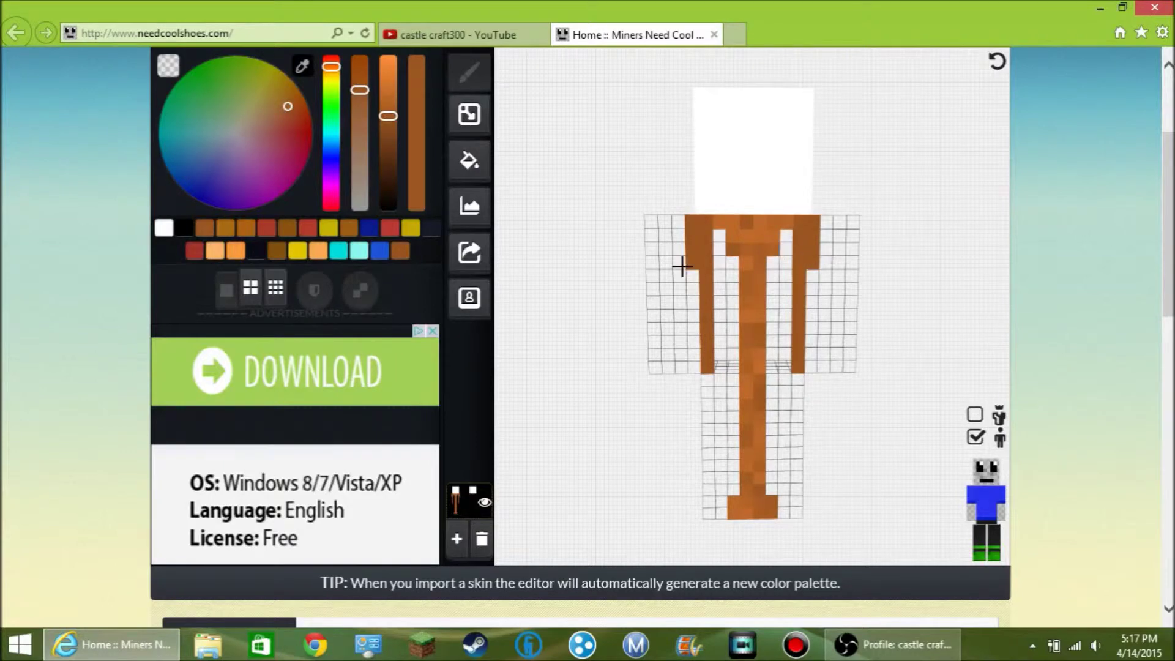
{"action": "left_click", "coordinate": [457, 539]}
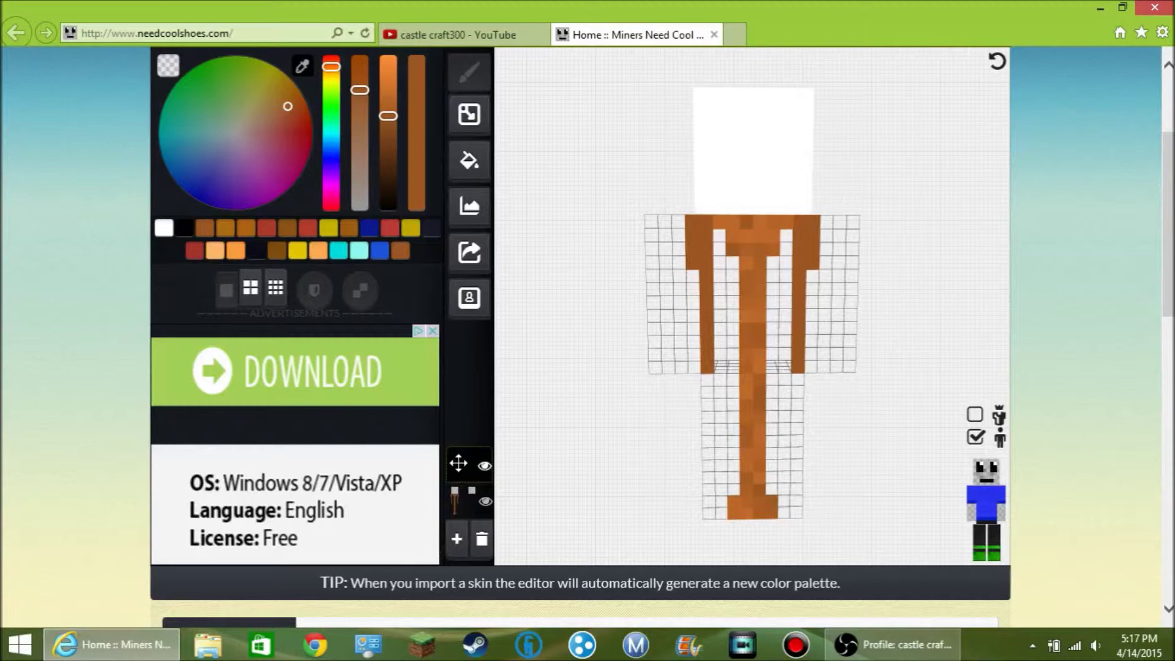
Paint mirrored yellow markings across the head, its top corners and down its sides
{"action": "left_click", "coordinate": [411, 228]}
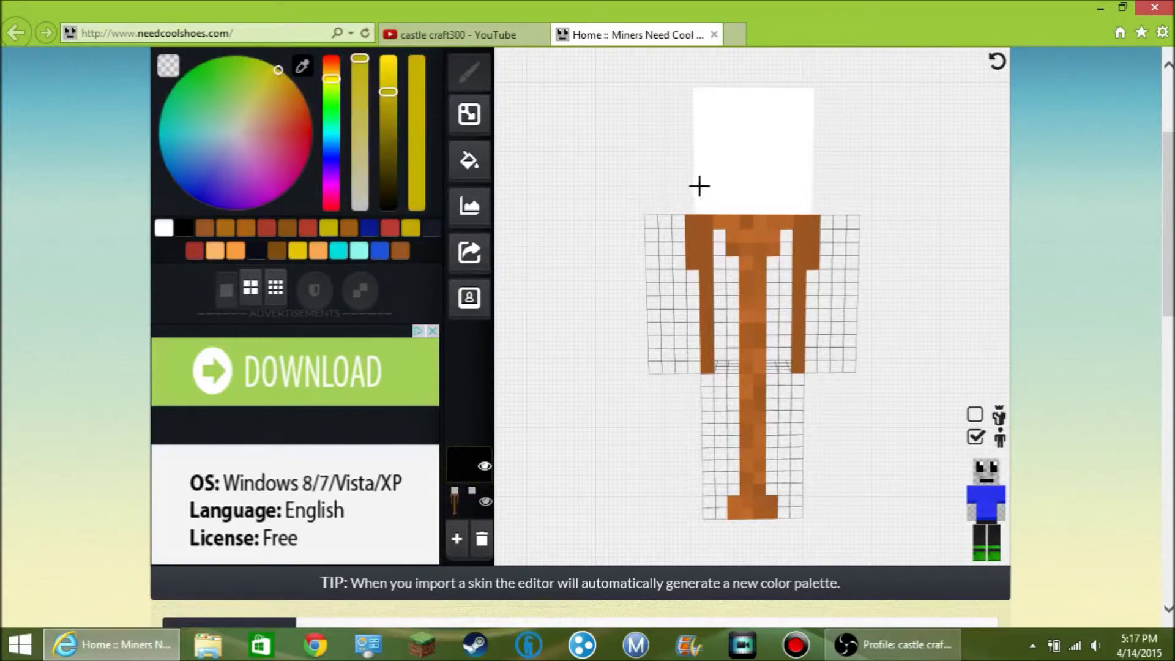
{"action": "mouse_move", "coordinate": [704, 180]}
{"action": "left_mouse_down"}
{"action": "mouse_move", "coordinate": [737, 173]}
{"action": "mouse_move", "coordinate": [751, 133]}
{"action": "mouse_move", "coordinate": [704, 143]}
{"action": "left_mouse_up"}
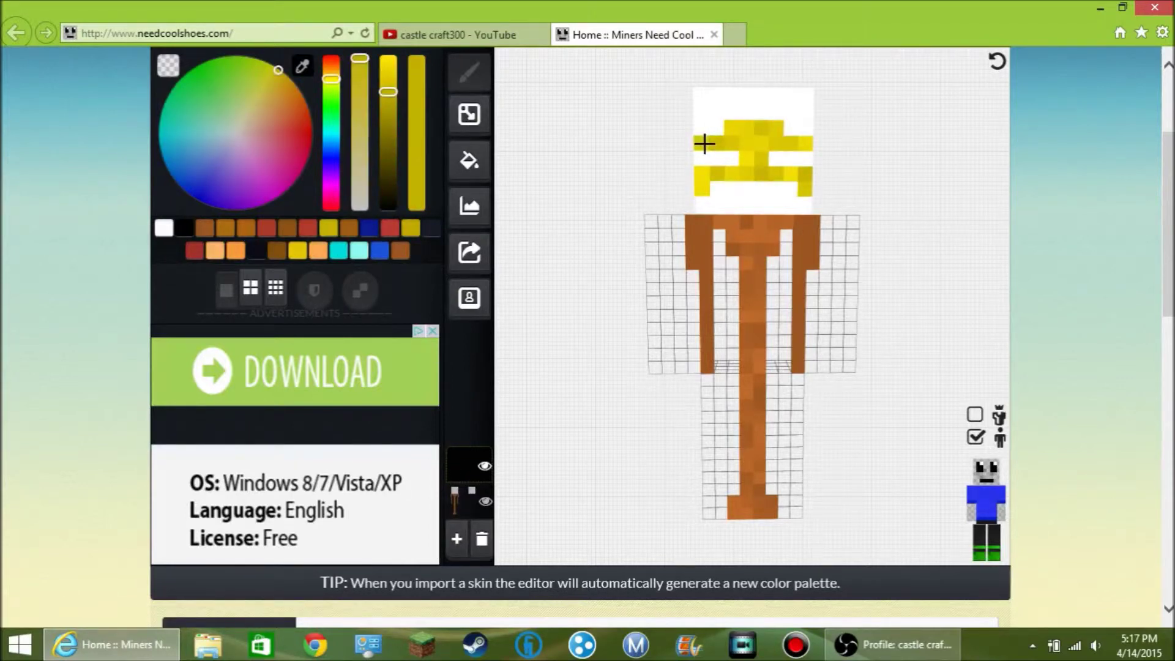
{"action": "left_click", "coordinate": [484, 469]}
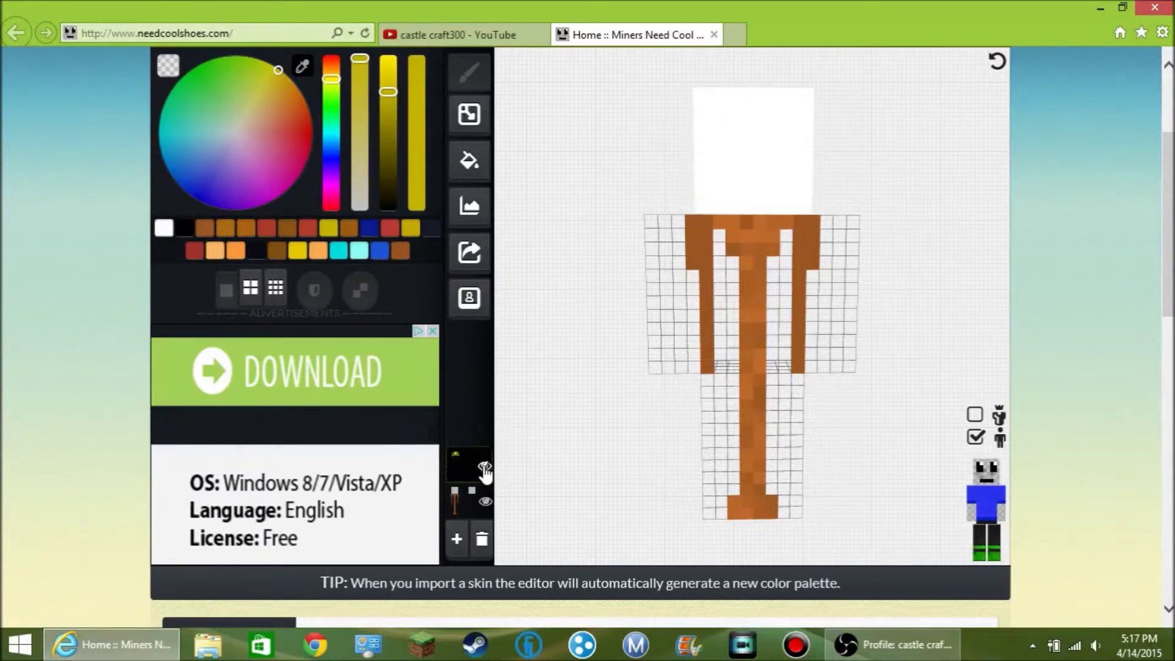
{"action": "left_click", "coordinate": [484, 469]}
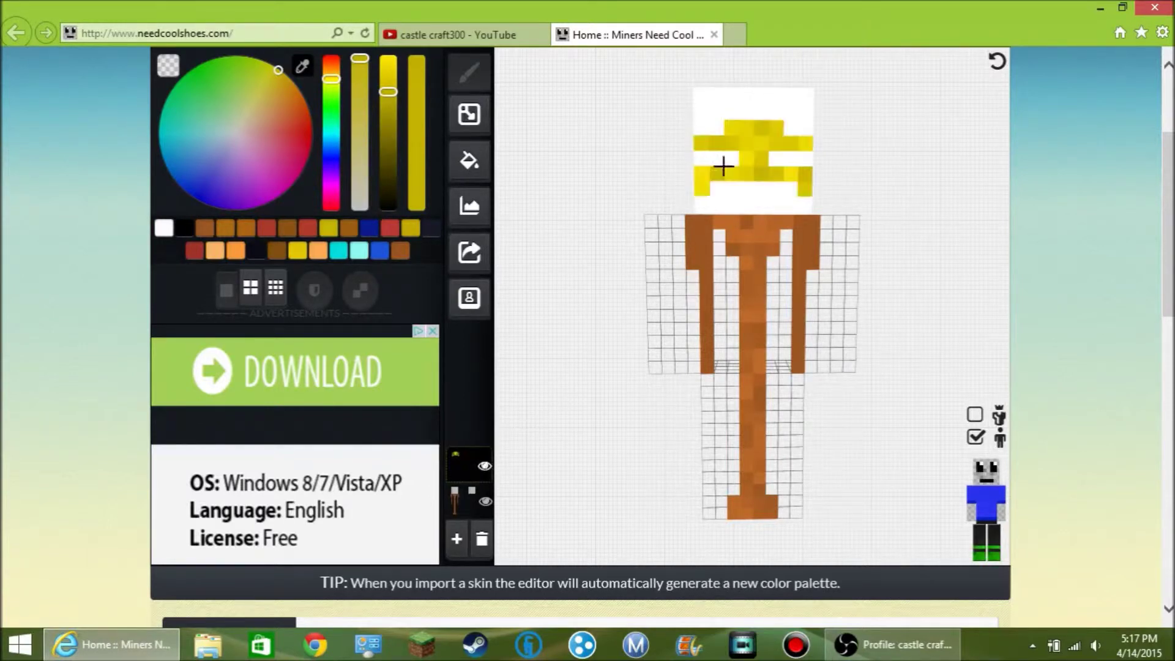
{"action": "left_click", "coordinate": [700, 96]}
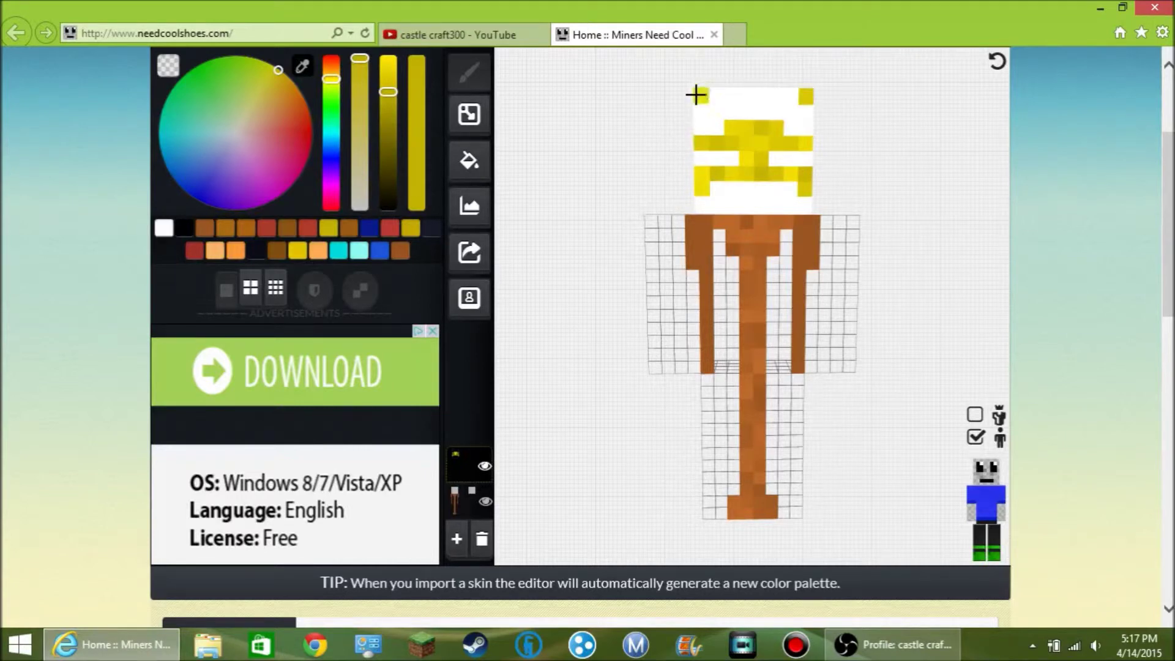
{"action": "left_click", "coordinate": [714, 111]}
{"action": "left_click", "coordinate": [714, 125]}
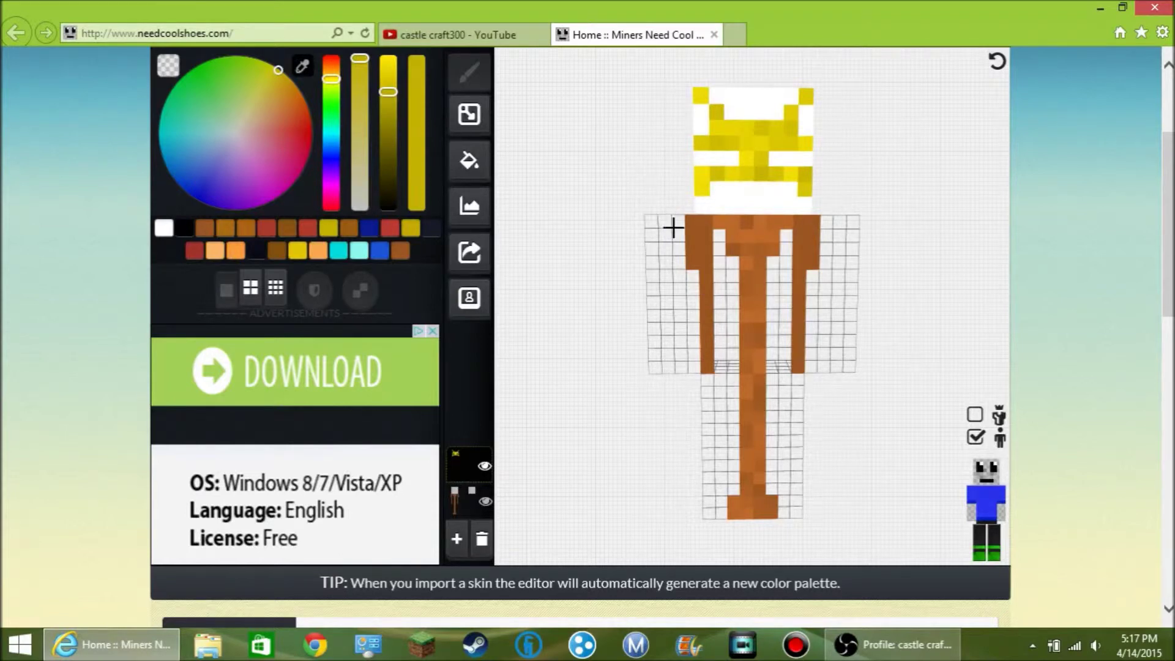
Paint yellow stripes and a band across both arms, then hide the base body
{"action": "mouse_move", "coordinate": [674, 228]}
{"action": "left_mouse_down"}
{"action": "mouse_move", "coordinate": [653, 226]}
{"action": "mouse_move", "coordinate": [668, 328]}
{"action": "left_mouse_up"}
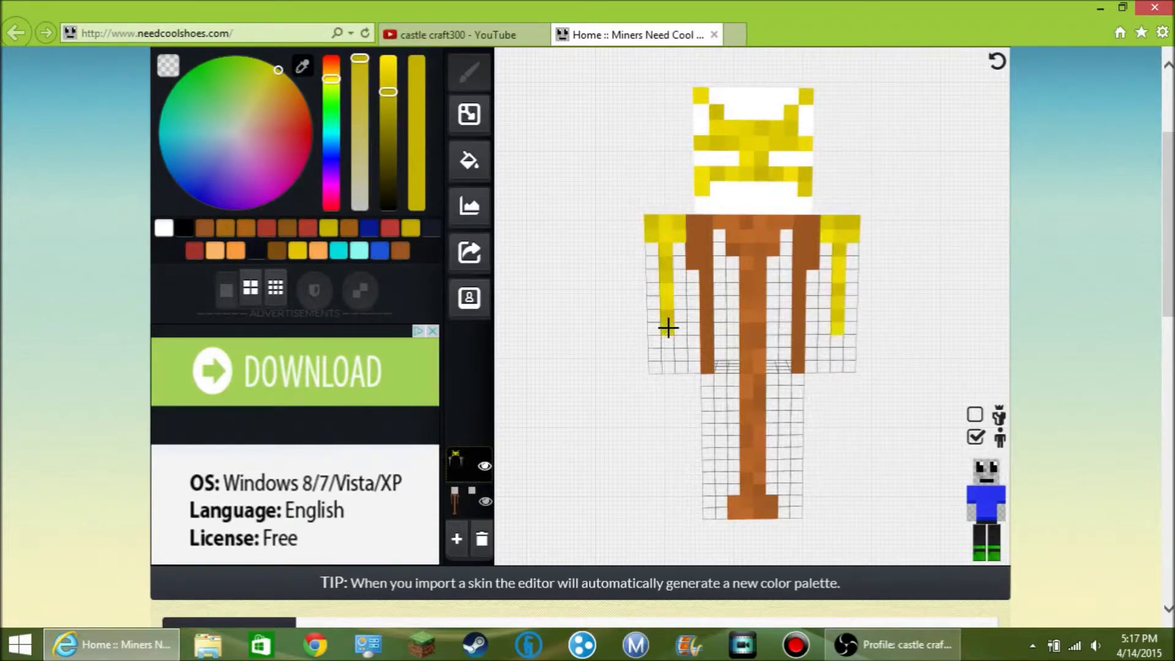
{"action": "left_click_drag", "start_coordinate": [674, 287], "coordinate": [668, 341]}
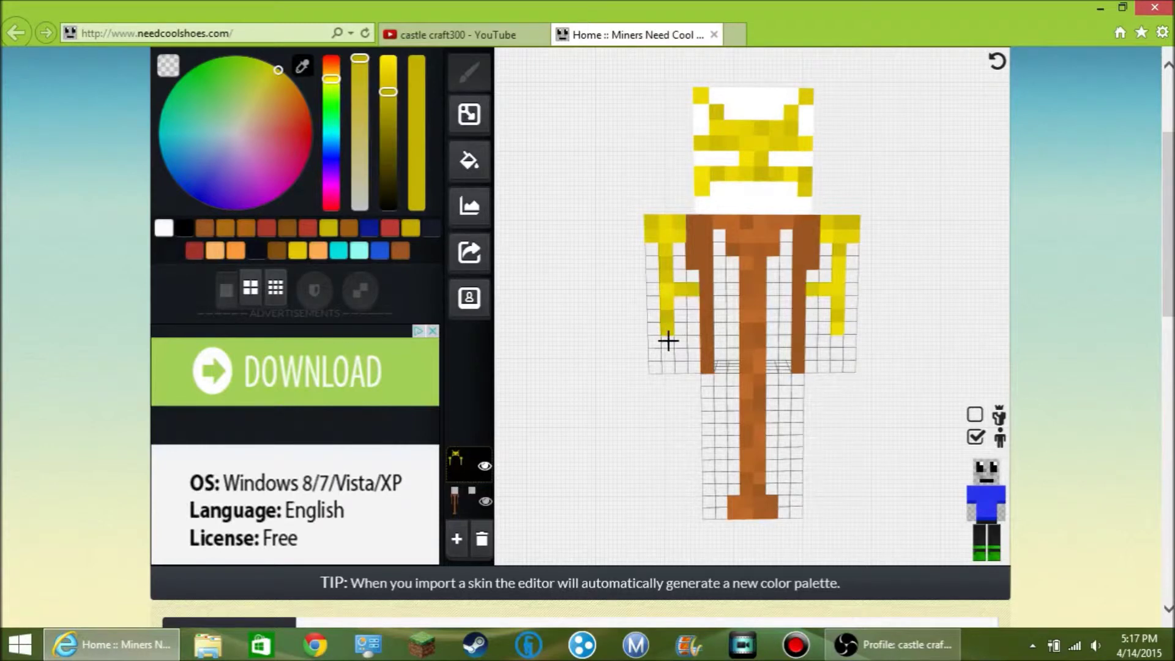
{"action": "left_click", "coordinate": [651, 290]}
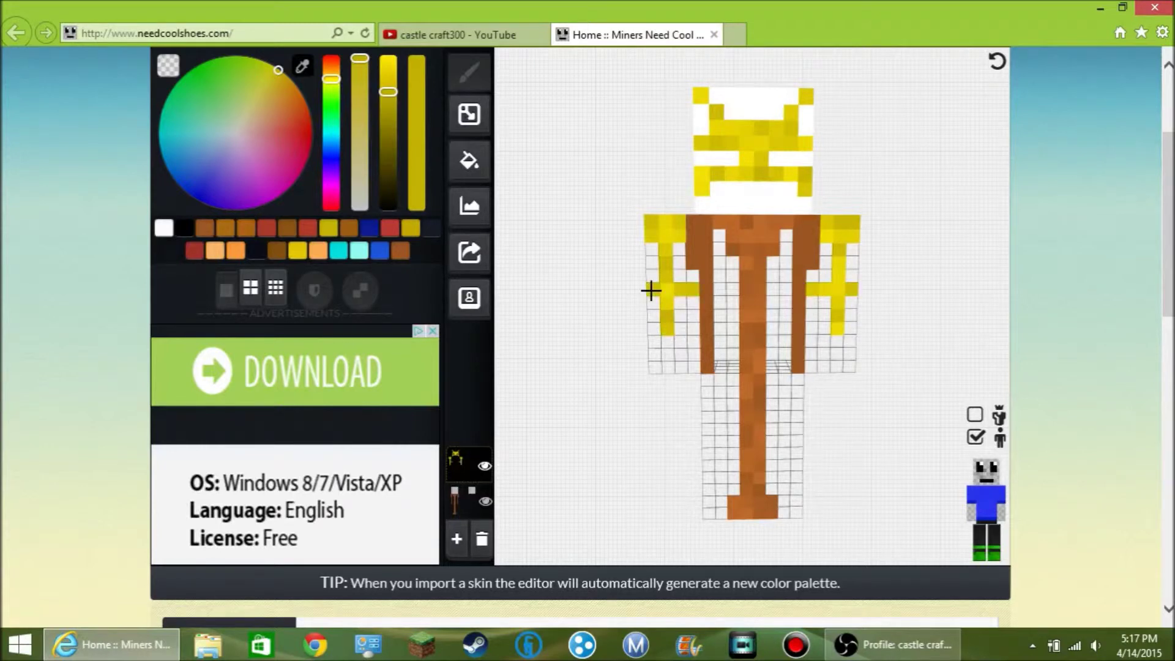
{"action": "left_click", "coordinate": [463, 497]}
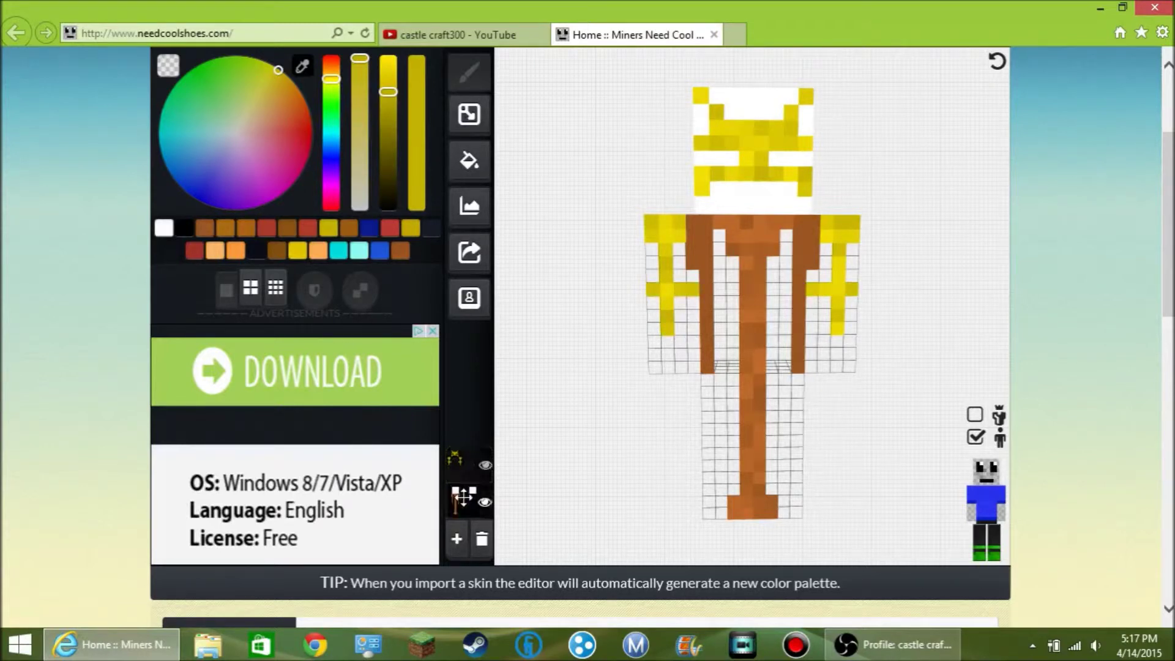
{"action": "left_click", "coordinate": [470, 459]}
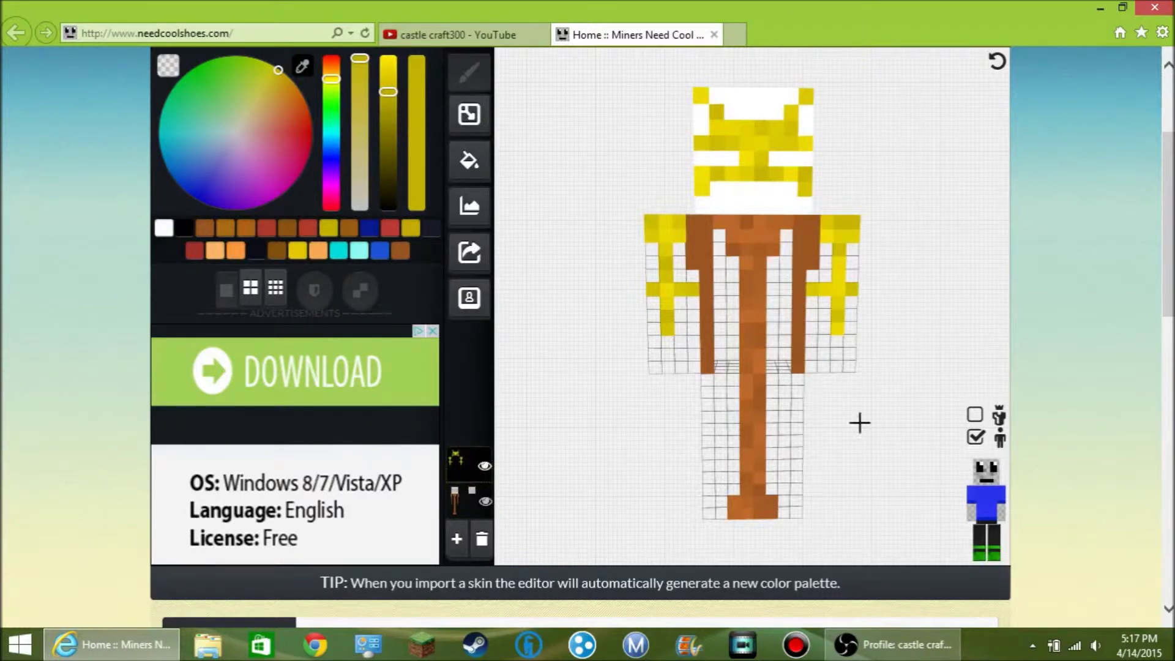
{"action": "left_click", "coordinate": [978, 437]}
Paint a yellow V on the outer head and a symmetric yellow pattern on the overlay body
{"action": "left_click", "coordinate": [976, 416]}
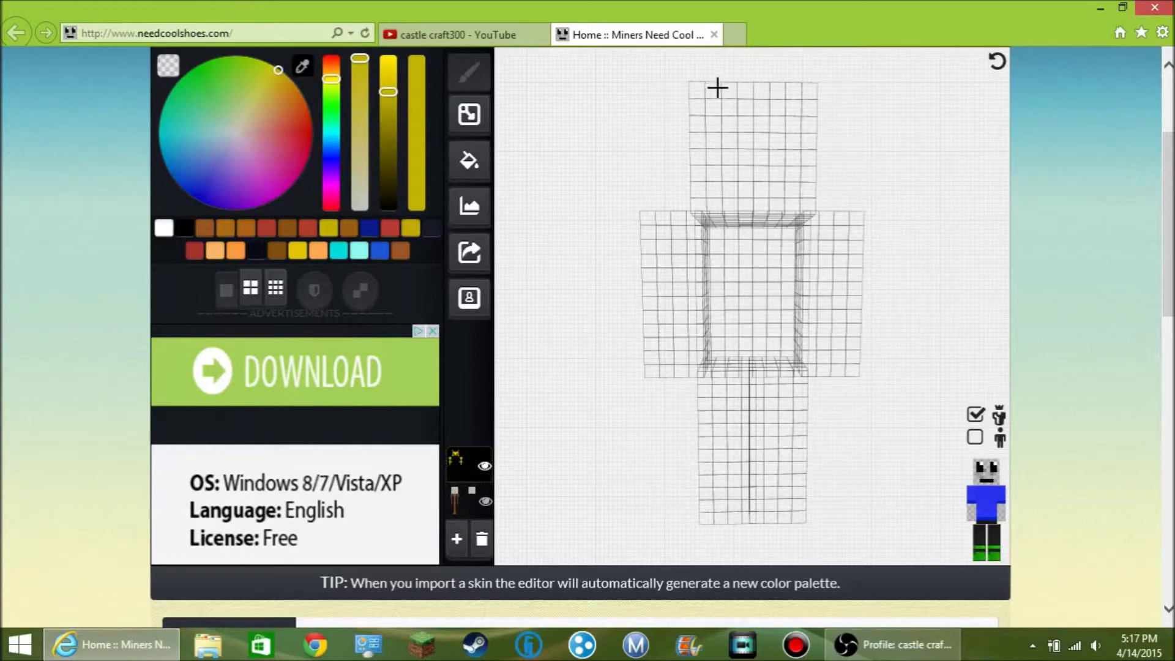
{"action": "left_click_drag", "start_coordinate": [705, 91], "coordinate": [809, 91]}
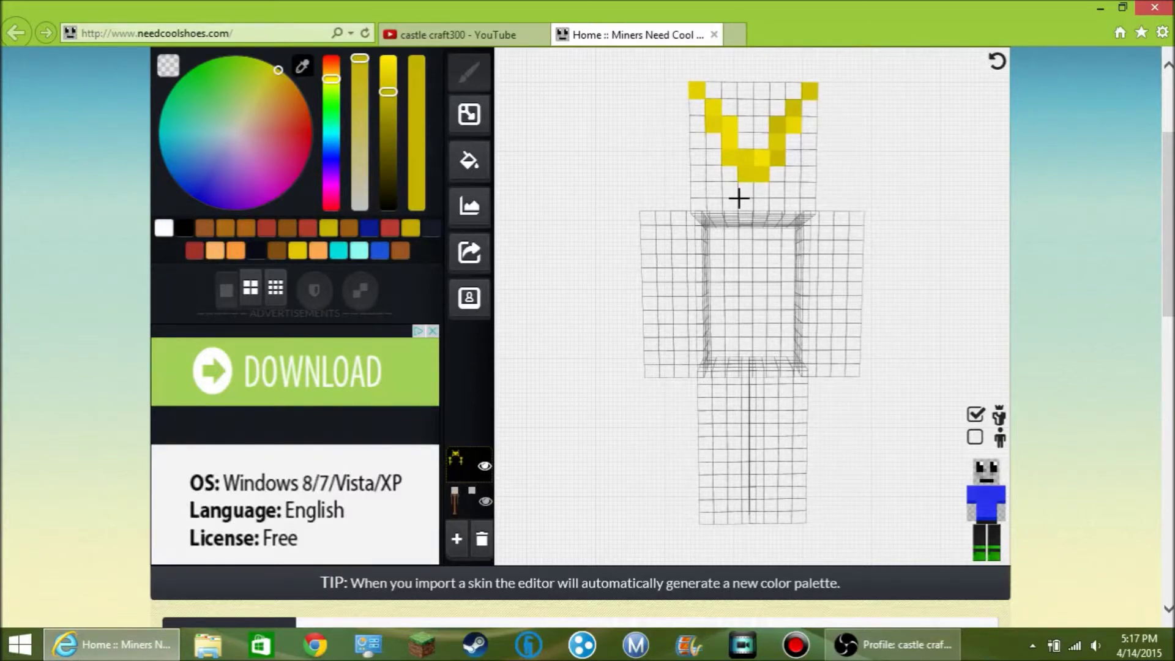
{"action": "mouse_move", "coordinate": [739, 198]}
{"action": "left_mouse_down"}
{"action": "mouse_move", "coordinate": [813, 329]}
{"action": "mouse_move", "coordinate": [828, 258]}
{"action": "mouse_move", "coordinate": [659, 266]}
{"action": "mouse_move", "coordinate": [673, 225]}
{"action": "left_mouse_up"}
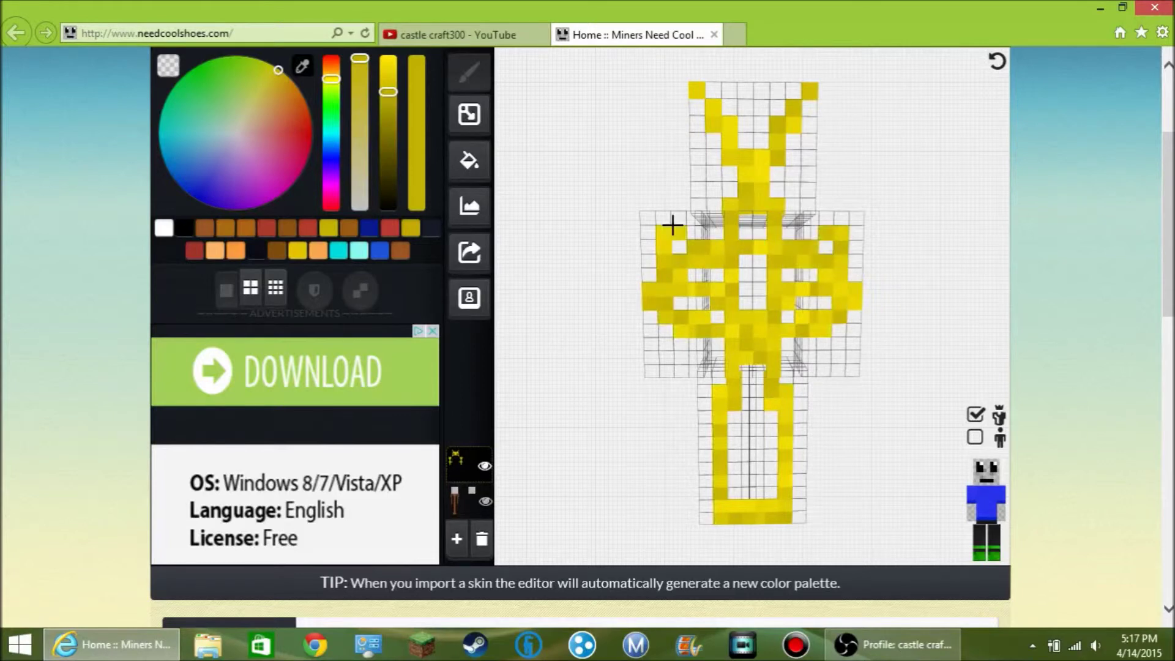
{"action": "left_click", "coordinate": [974, 437]}
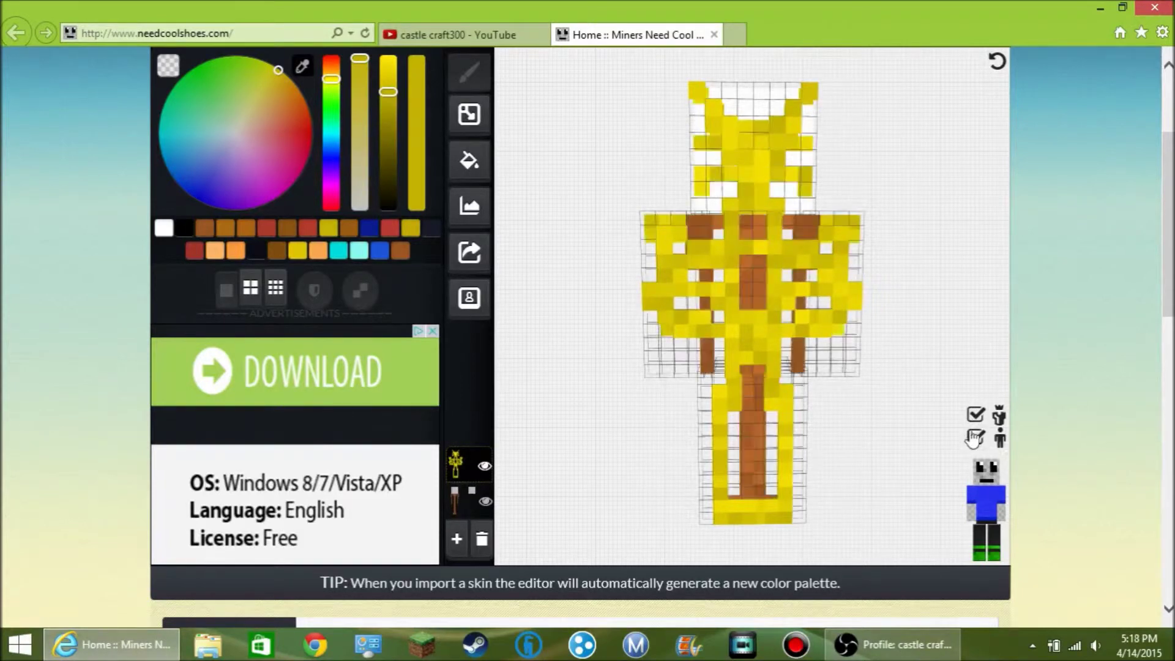
{"action": "left_click", "coordinate": [976, 416]}
{"action": "left_click", "coordinate": [975, 417]}
{"action": "left_click", "coordinate": [976, 416]}
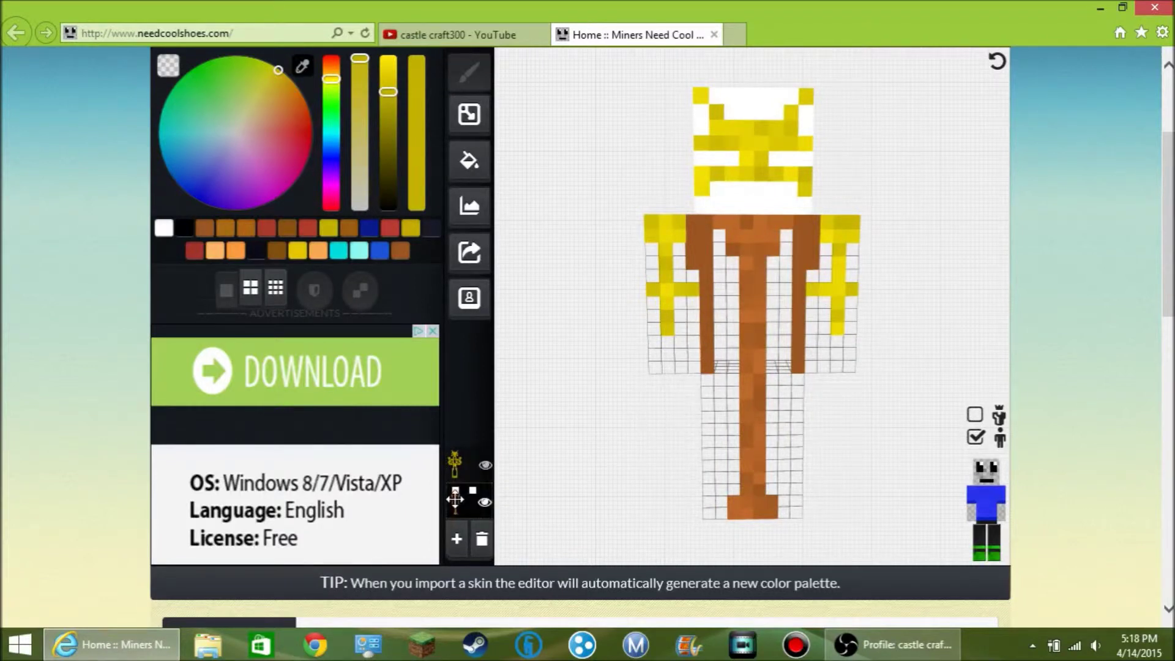
Delete both the yellow and brown layers and bring up the skin import options
{"action": "left_click", "coordinate": [484, 466]}
{"action": "left_click", "coordinate": [480, 540]}
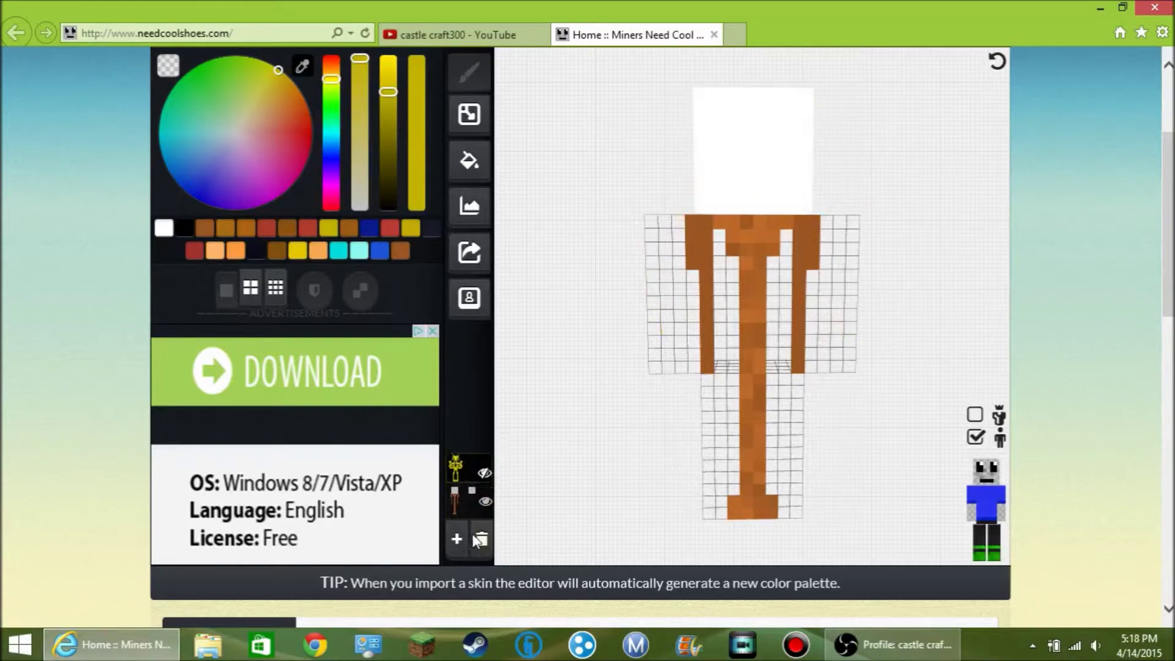
{"action": "left_click", "coordinate": [480, 540]}
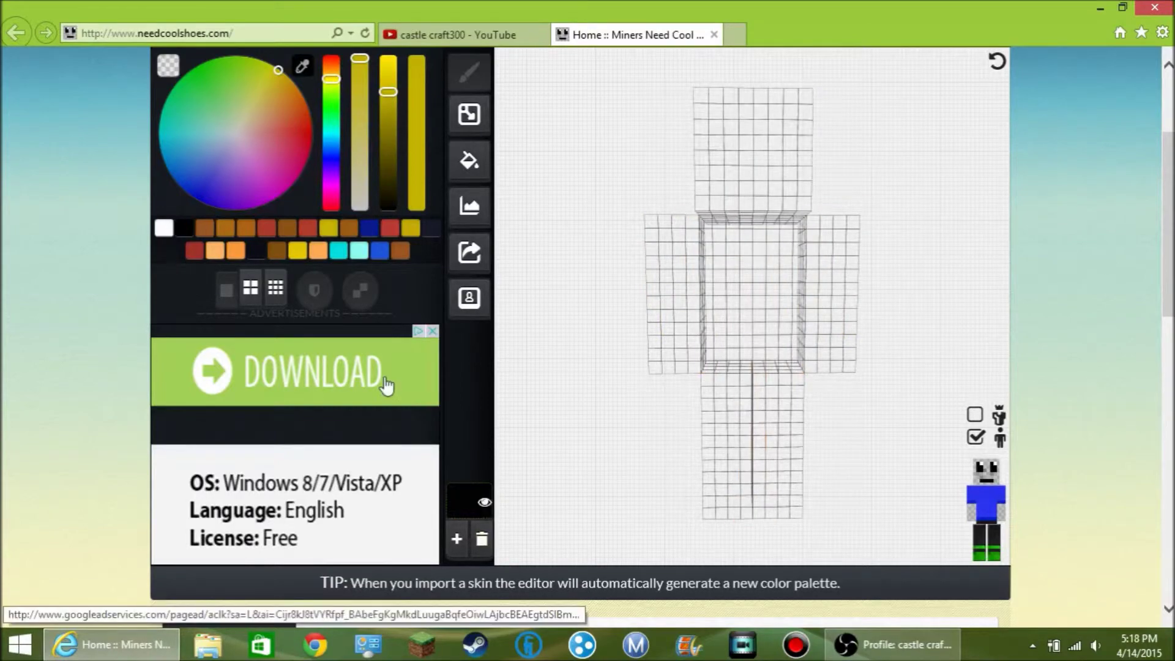
{"action": "scroll", "coordinate": [389, 384], "scroll_direction": "up", "scroll_amount": 3}
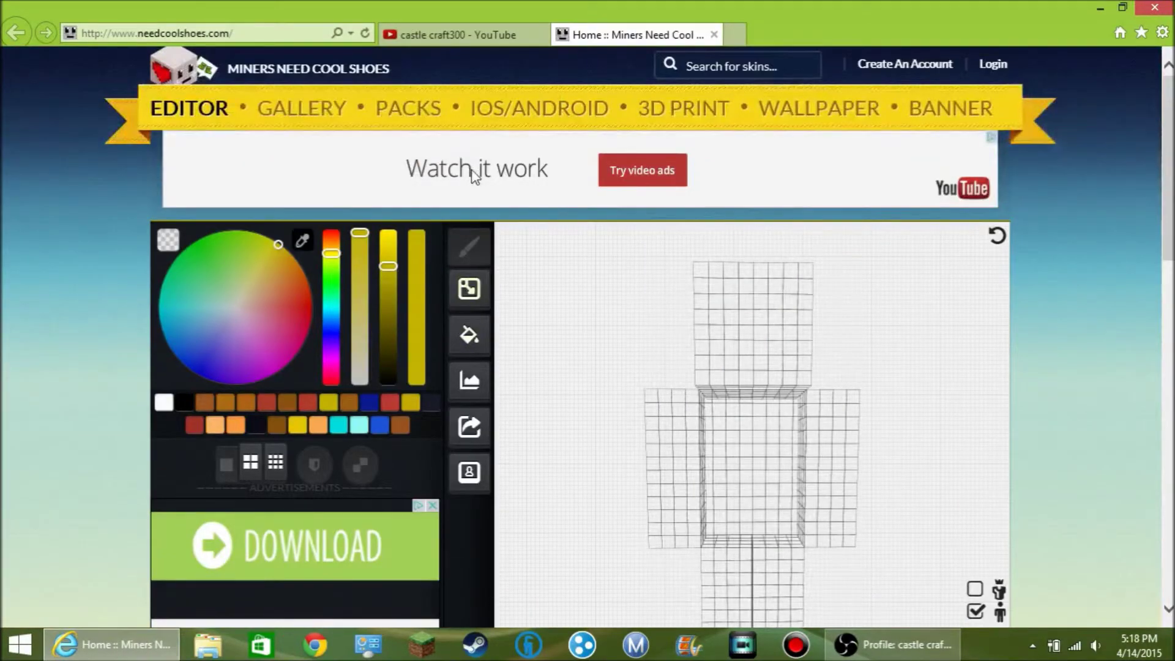
{"action": "scroll", "coordinate": [325, 203], "scroll_direction": "down", "scroll_amount": 2}
{"action": "scroll", "coordinate": [333, 181], "scroll_direction": "up", "scroll_amount": 2}
{"action": "left_click", "coordinate": [470, 475]}
Import a Minecraft.net skin by entering a player's username
{"action": "scroll", "coordinate": [613, 417], "scroll_direction": "down", "scroll_amount": 3}
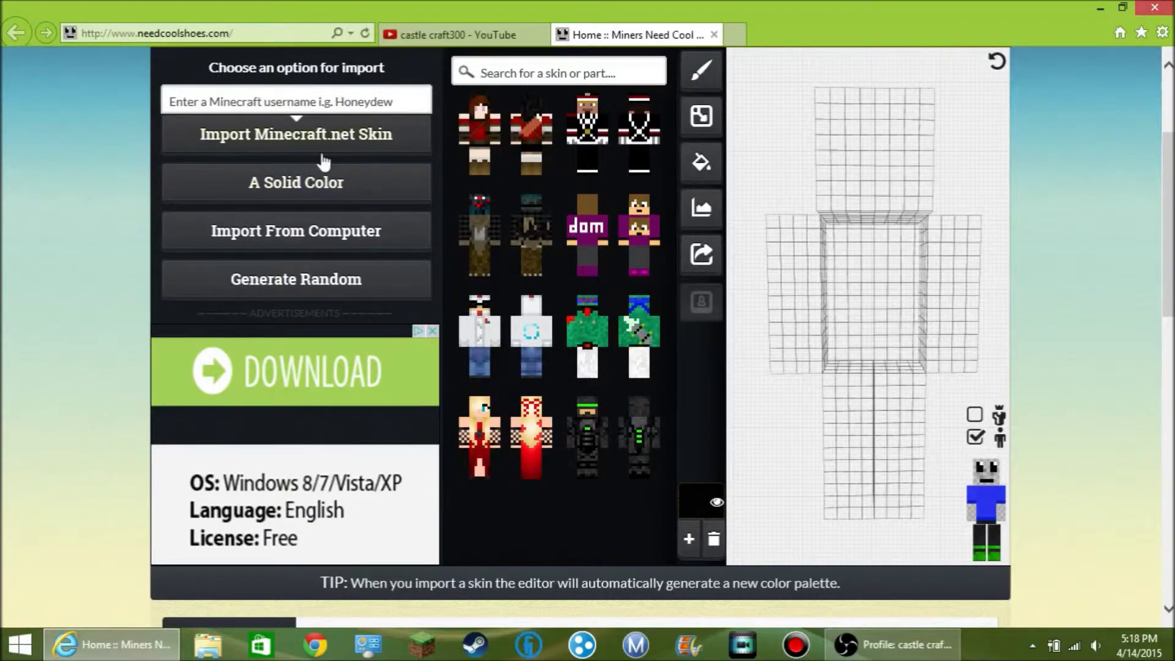
{"action": "left_click", "coordinate": [329, 99]}
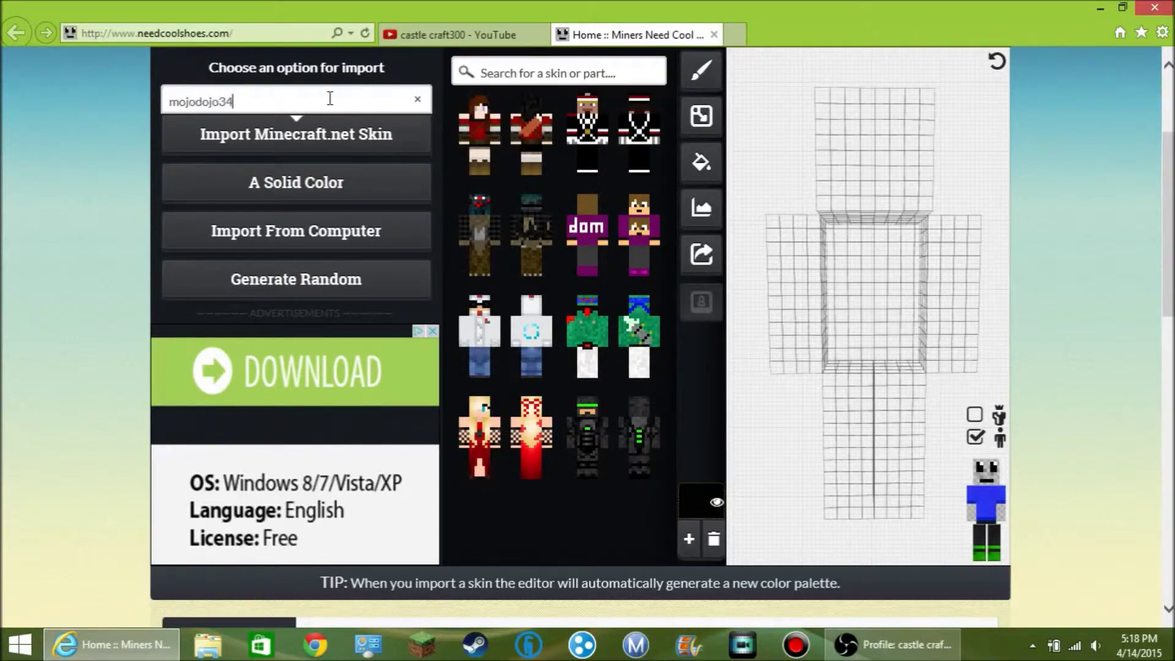
{"action": "key", "text": "Return"}
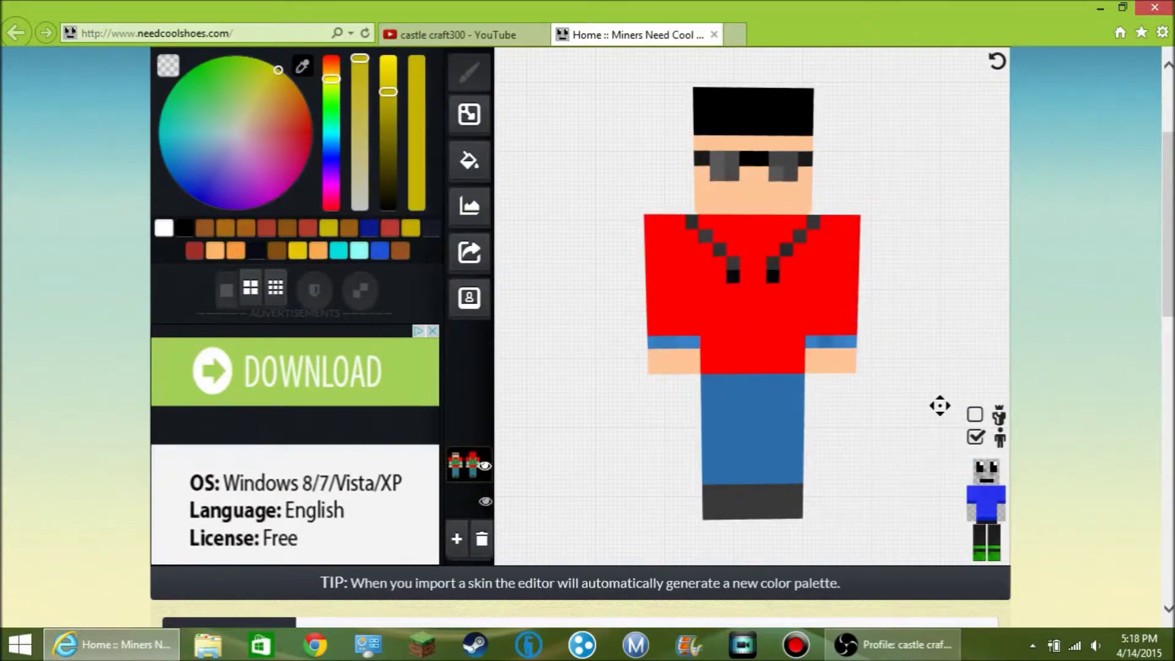
Rotate the imported skin with its overlay shown, then delete both its layers
{"action": "left_click", "coordinate": [976, 419]}
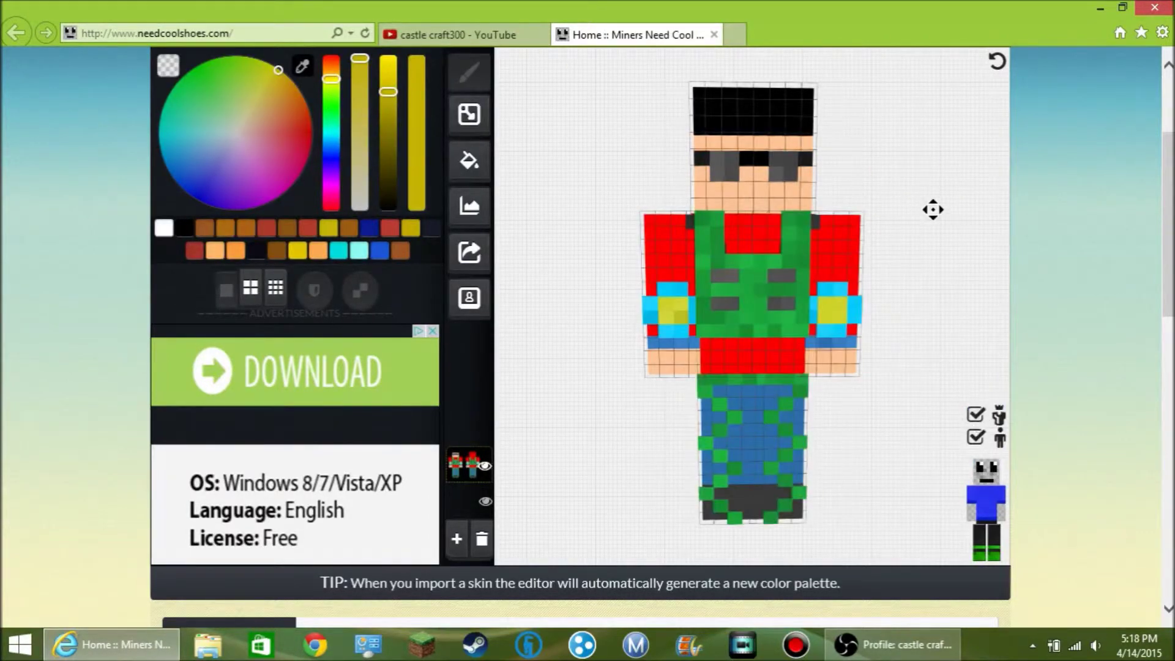
{"action": "mouse_move", "coordinate": [931, 210]}
{"action": "left_mouse_down"}
{"action": "mouse_move", "coordinate": [937, 252]}
{"action": "mouse_move", "coordinate": [931, 194]}
{"action": "left_mouse_up"}
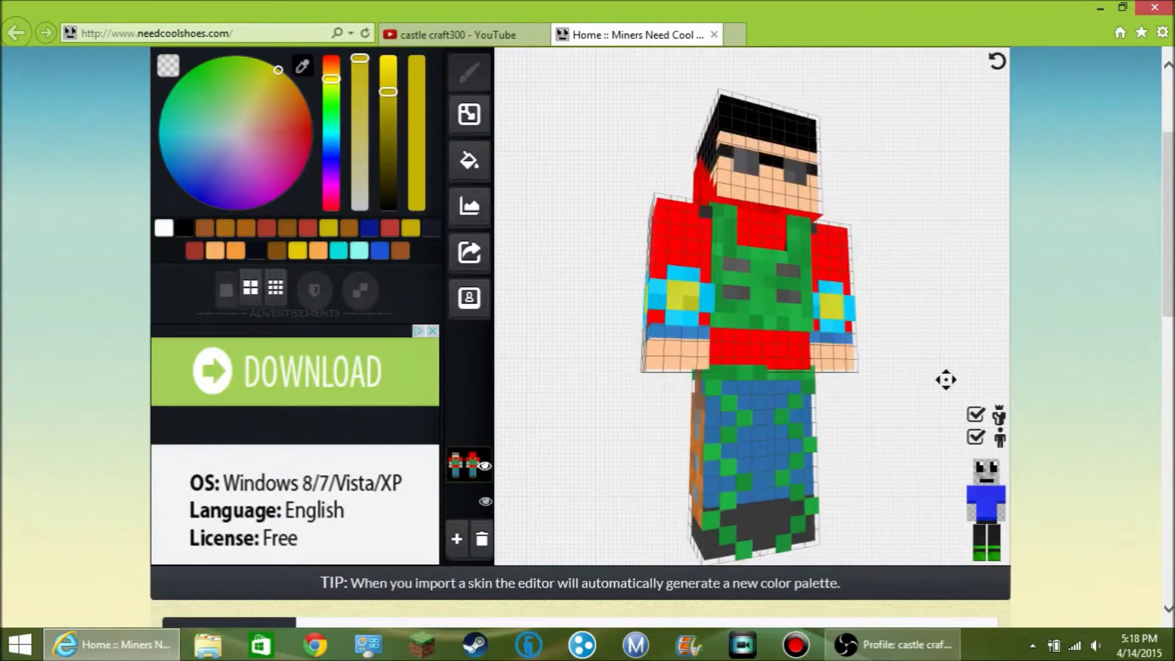
{"action": "left_click", "coordinate": [976, 416]}
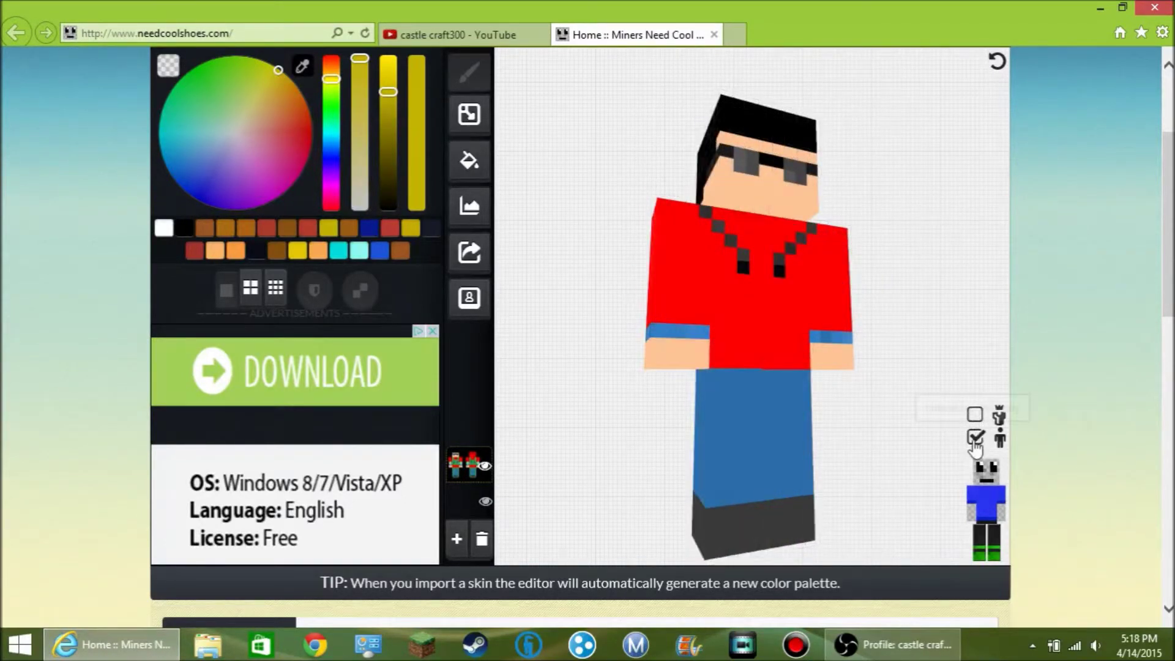
{"action": "left_click_drag", "start_coordinate": [916, 312], "coordinate": [876, 314]}
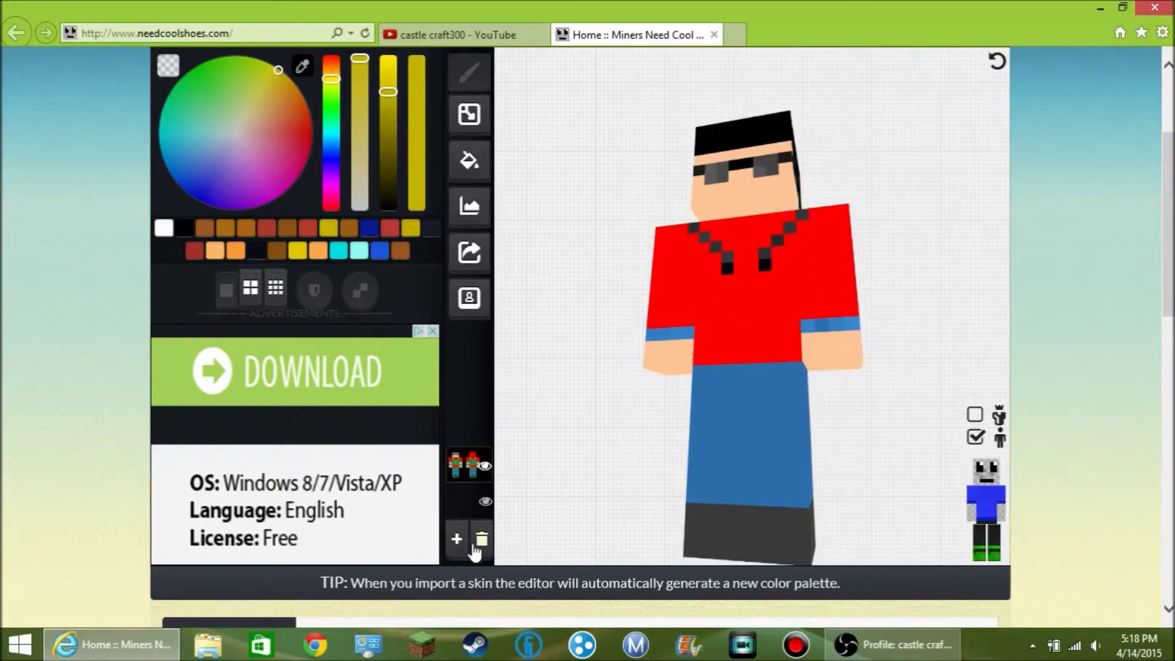
{"action": "left_click", "coordinate": [482, 541]}
{"action": "left_click", "coordinate": [482, 541]}
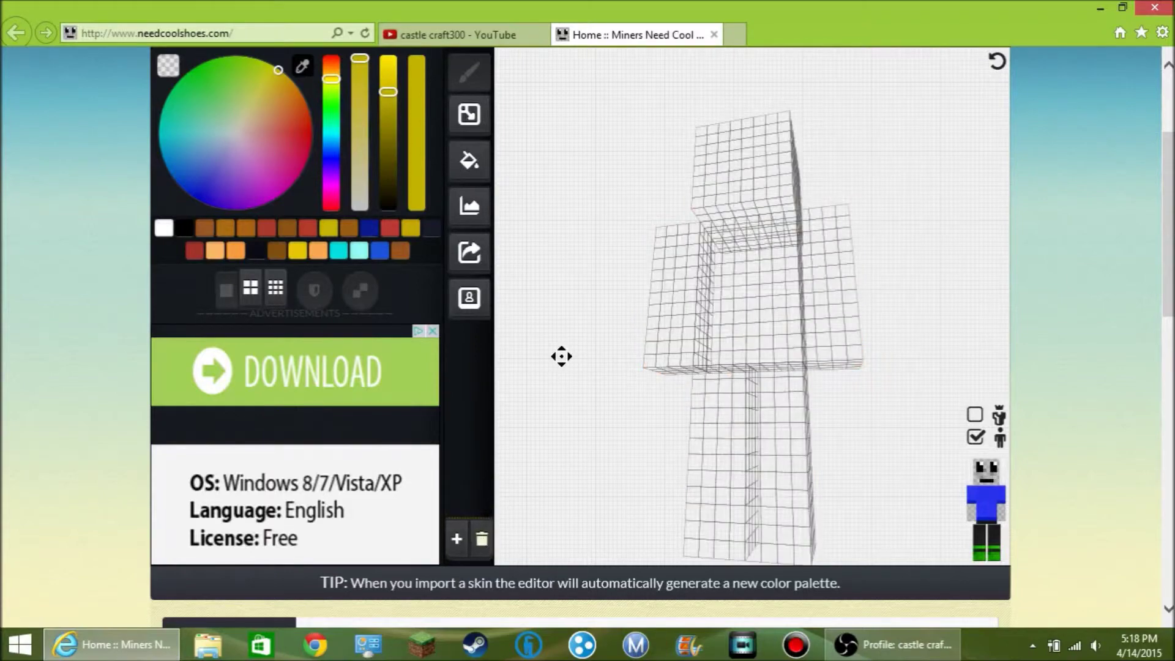
{"action": "left_click_drag", "start_coordinate": [558, 354], "coordinate": [506, 310]}
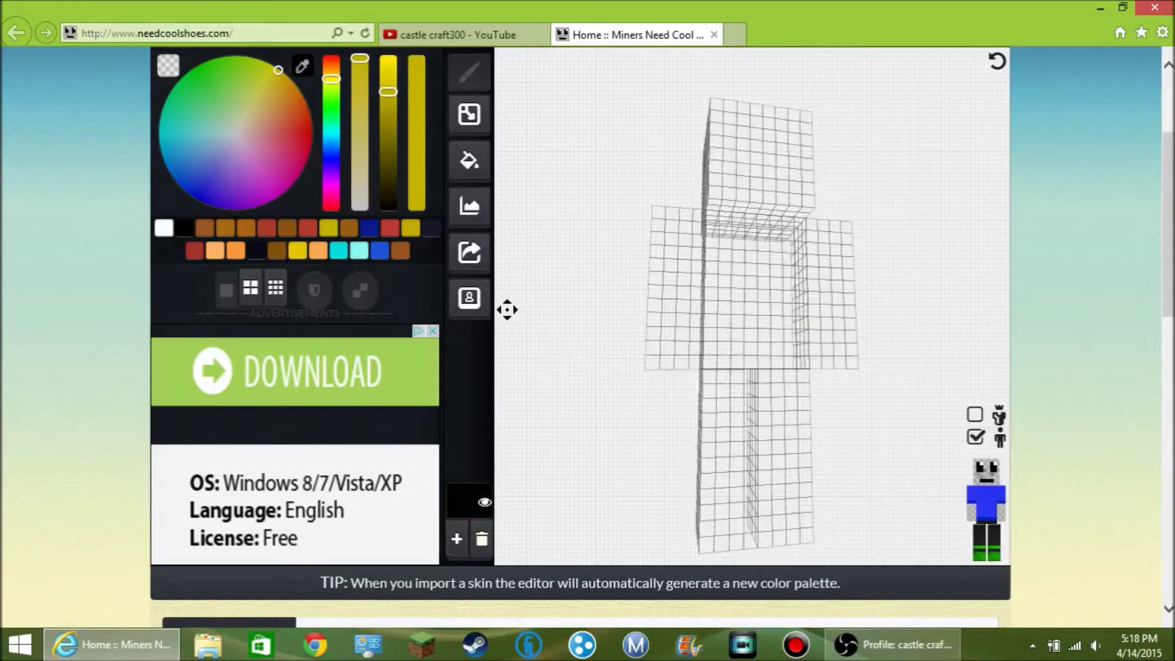
Load the green gallery skin, turn it to see its side, then delete its layer
{"action": "left_click", "coordinate": [460, 306]}
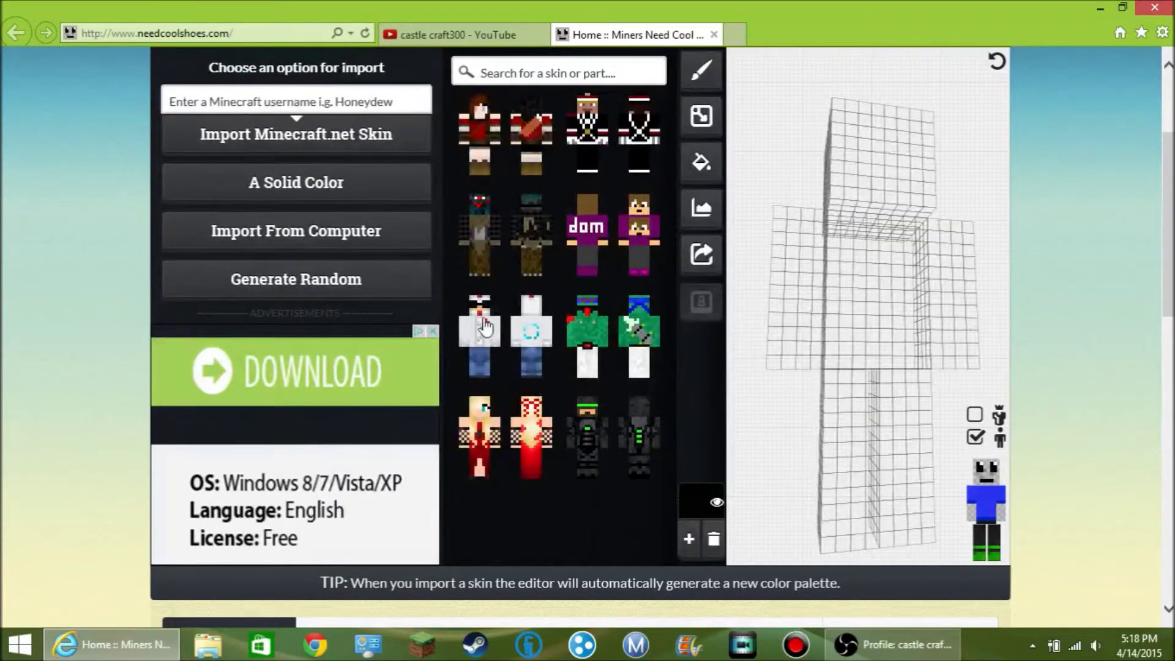
{"action": "left_click", "coordinate": [598, 352]}
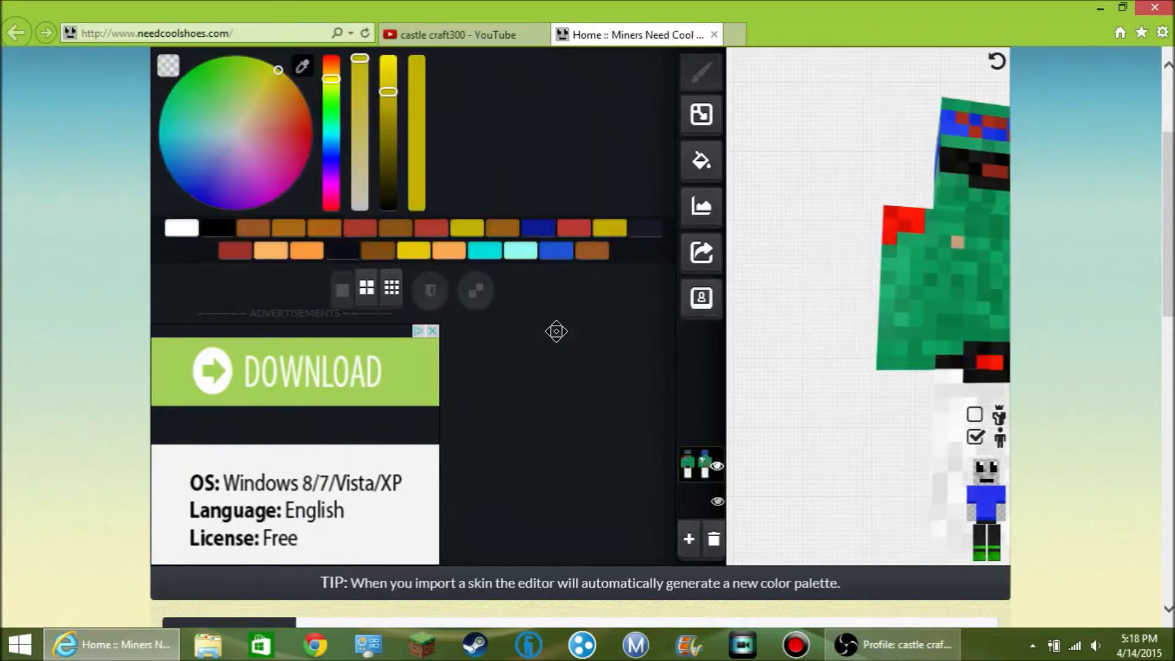
{"action": "left_click_drag", "start_coordinate": [590, 349], "coordinate": [546, 335]}
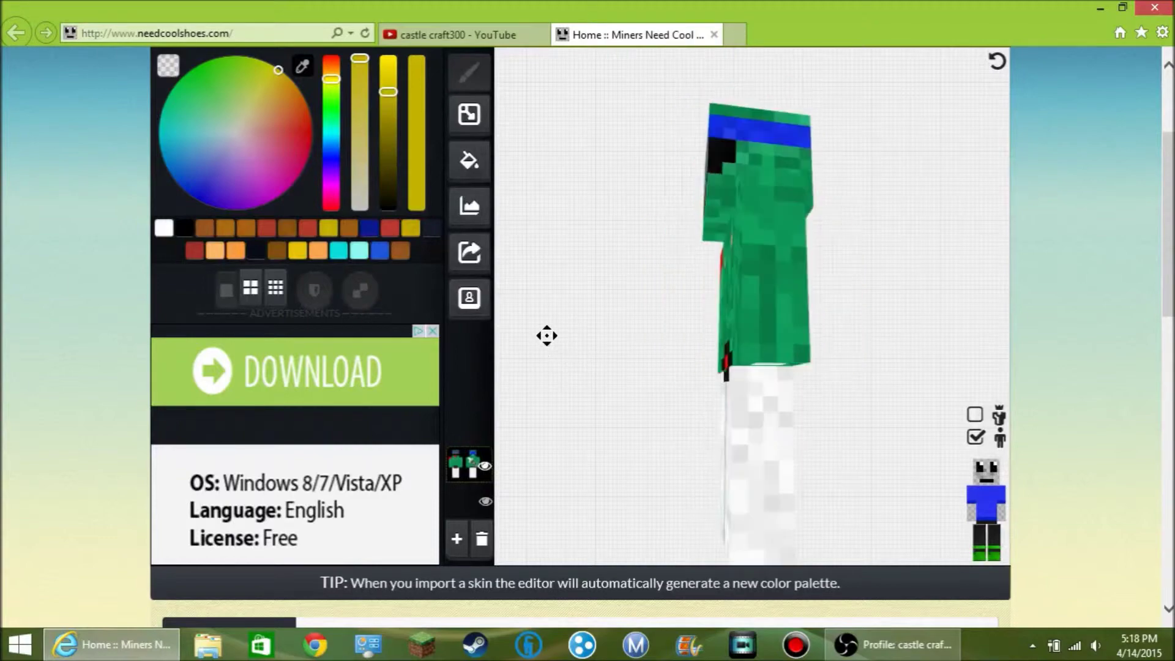
{"action": "scroll", "coordinate": [606, 359], "scroll_direction": "up", "scroll_amount": 1}
{"action": "scroll", "coordinate": [538, 401], "scroll_direction": "down", "scroll_amount": 1}
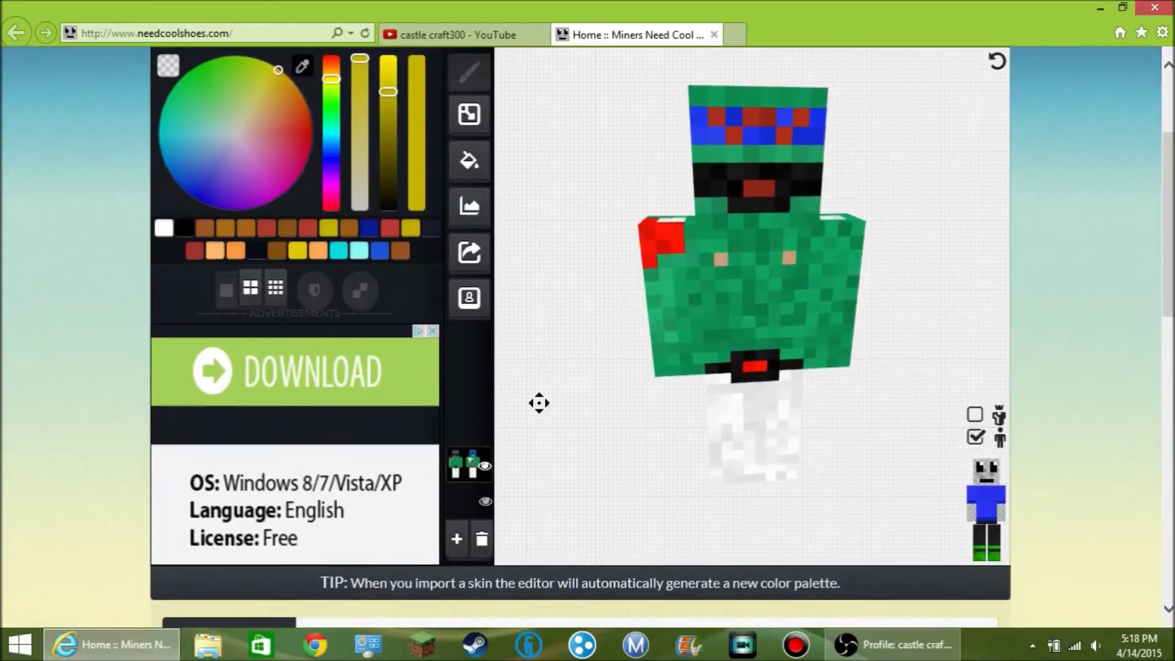
{"action": "left_click", "coordinate": [479, 541]}
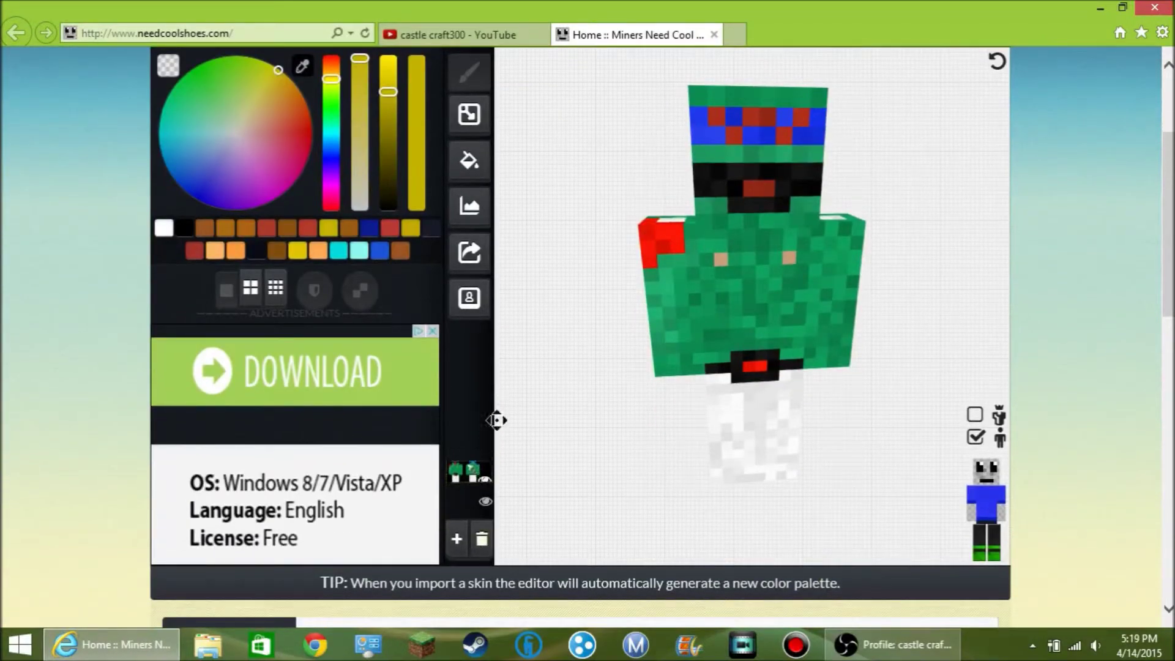
Generate a random red-hooded, black-robed skin, rotate it and turn on both overlay checkboxes
{"action": "left_click", "coordinate": [460, 300]}
{"action": "left_click", "coordinate": [316, 291]}
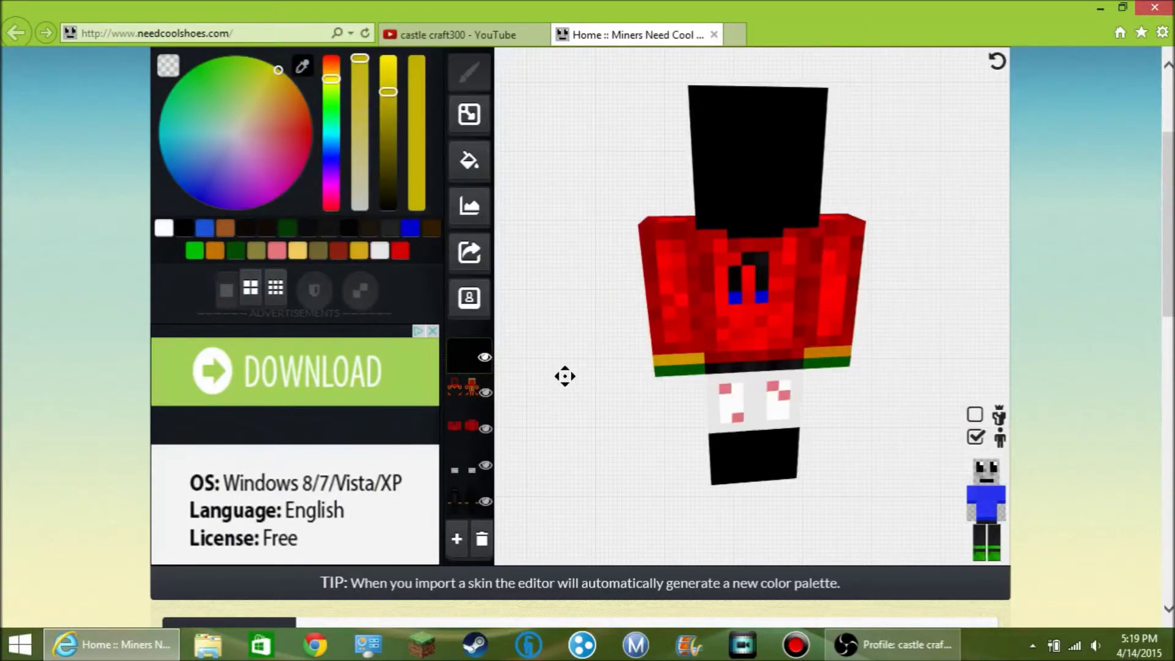
{"action": "mouse_move", "coordinate": [565, 376]}
{"action": "left_mouse_down"}
{"action": "mouse_move", "coordinate": [559, 333]}
{"action": "mouse_move", "coordinate": [558, 364]}
{"action": "left_mouse_up"}
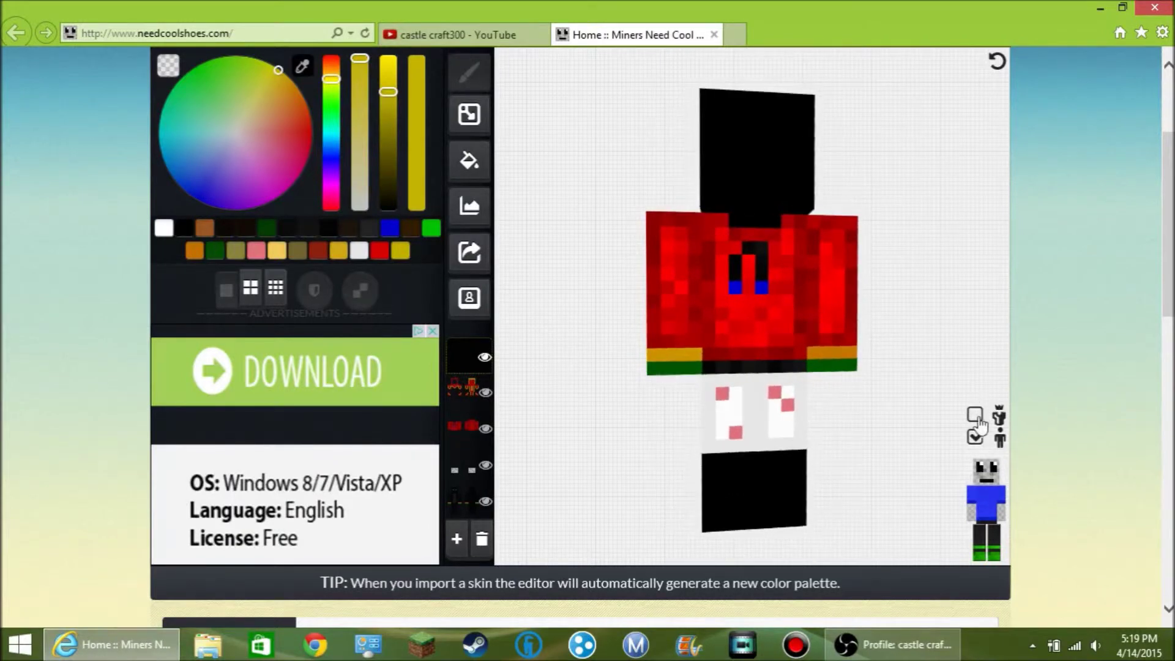
{"action": "left_click", "coordinate": [976, 415]}
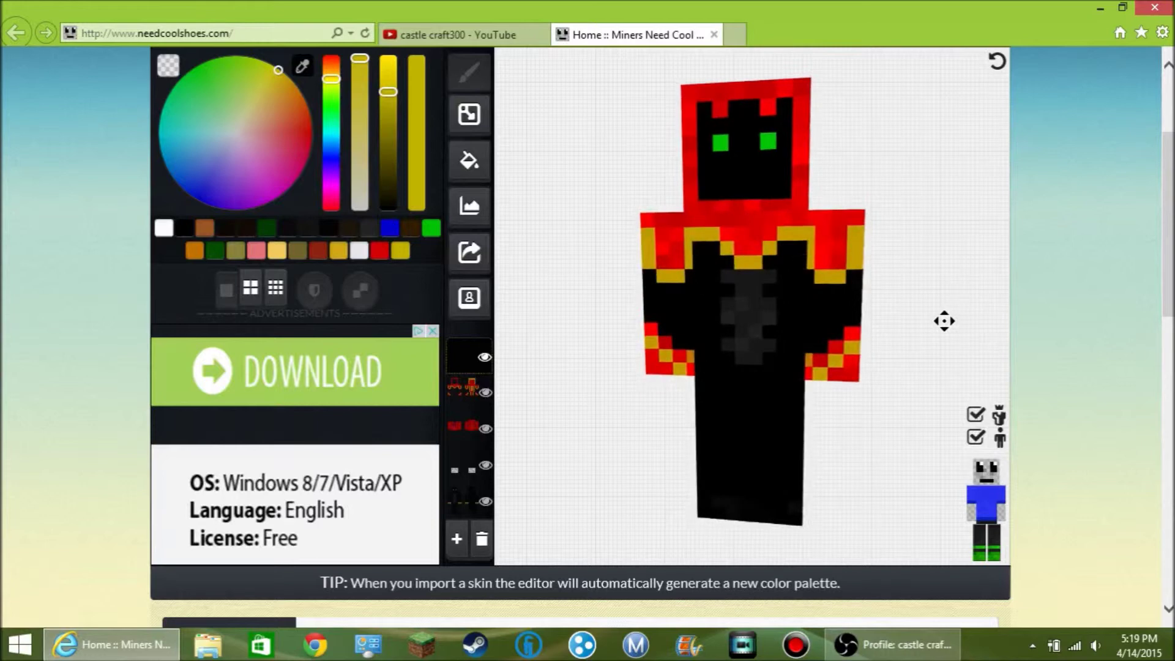
{"action": "left_click", "coordinate": [975, 437]}
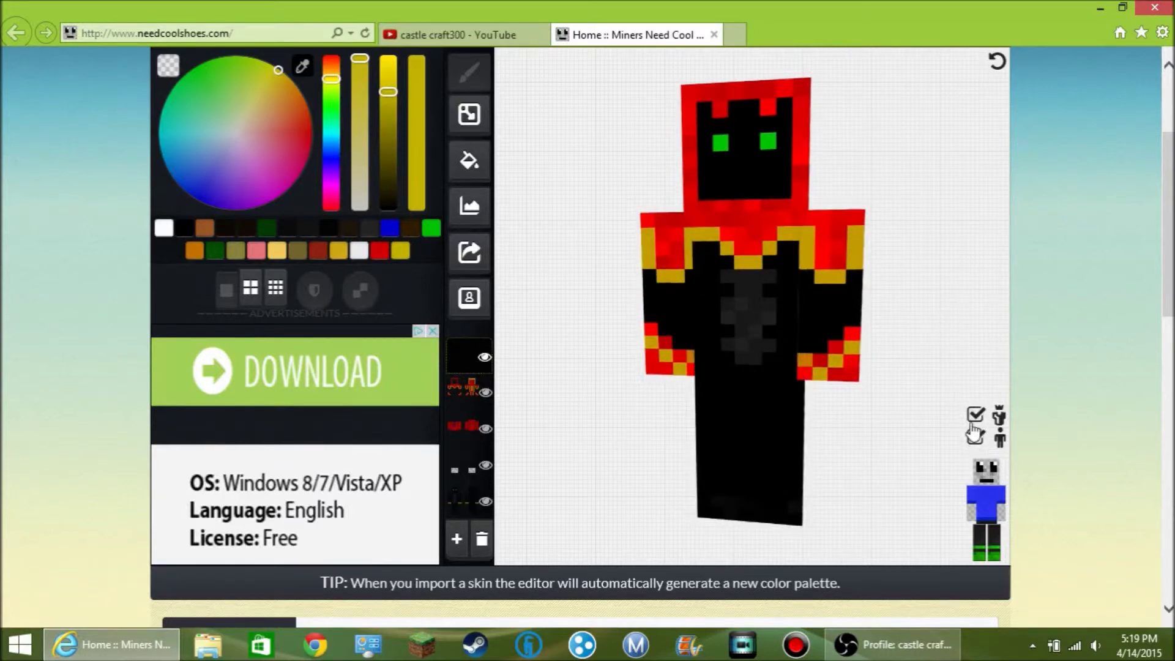
{"action": "key", "text": "alt+Tab"}
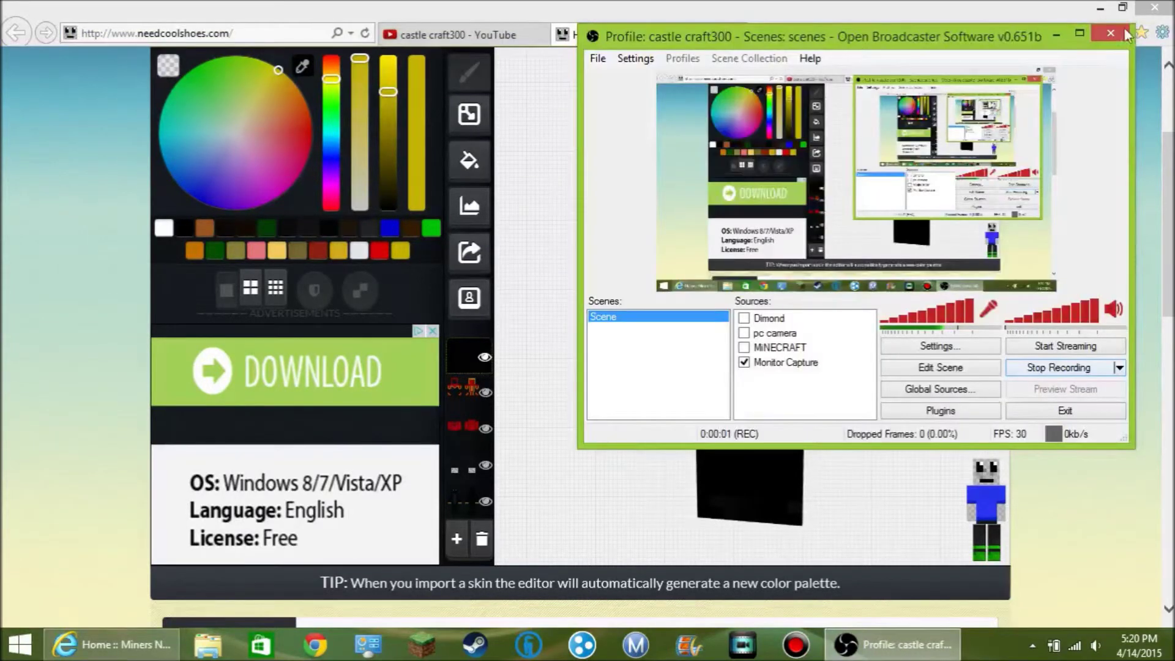
{"action": "left_click", "coordinate": [1096, 232]}
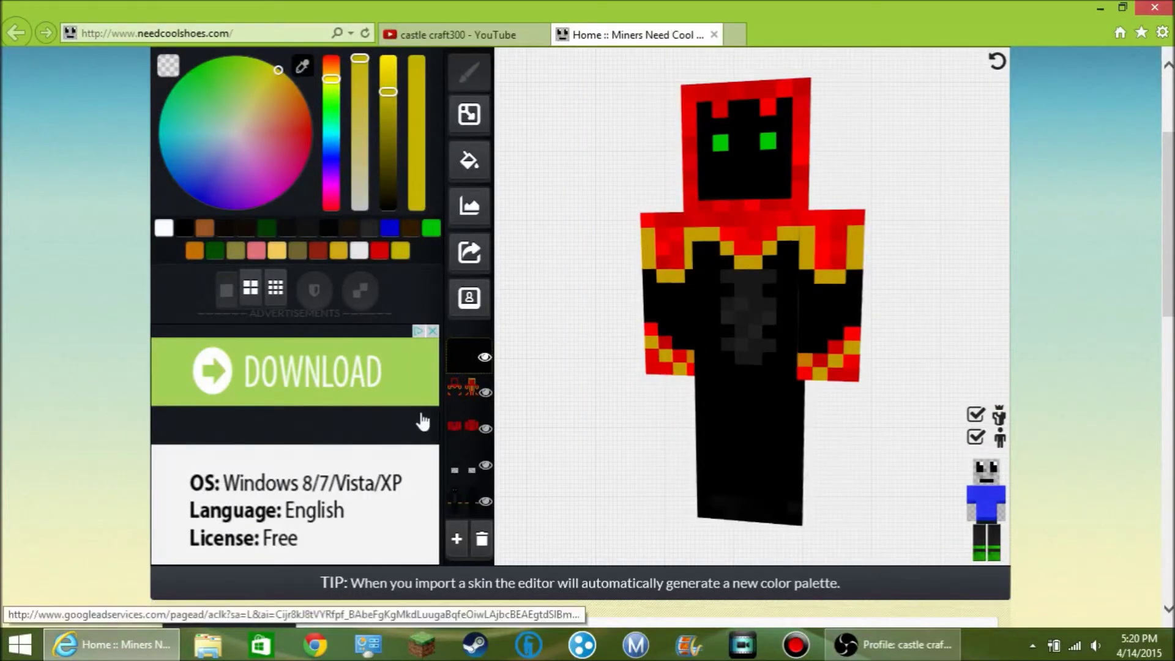
{"action": "left_click", "coordinate": [487, 394]}
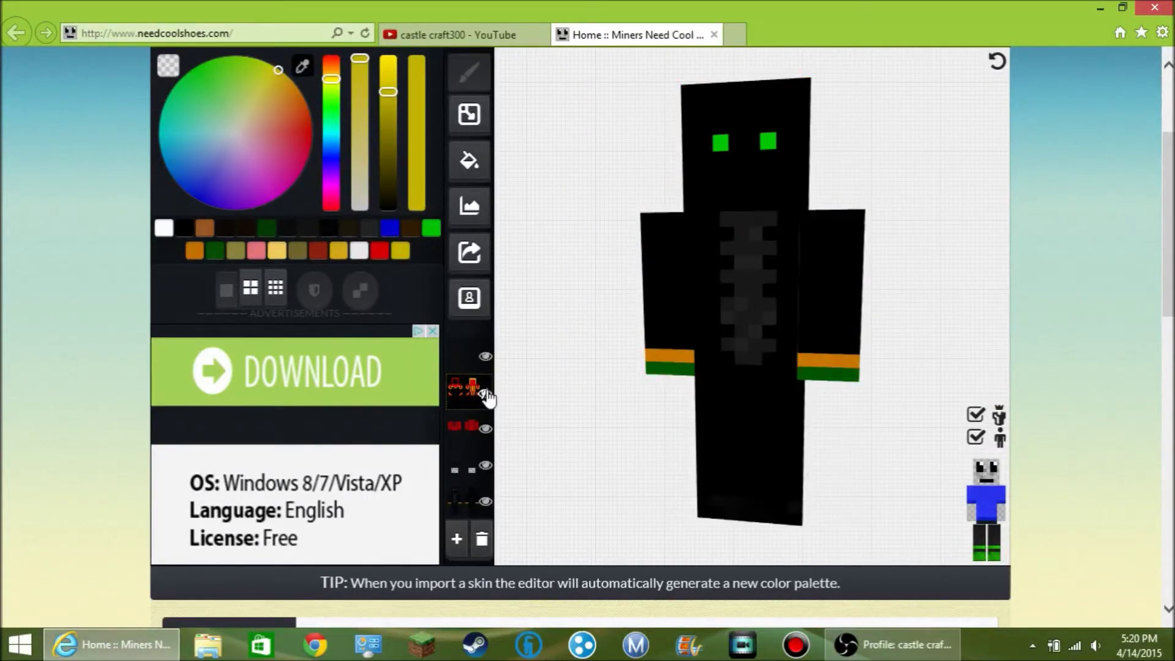
{"action": "left_click", "coordinate": [486, 503]}
{"action": "left_click", "coordinate": [486, 504]}
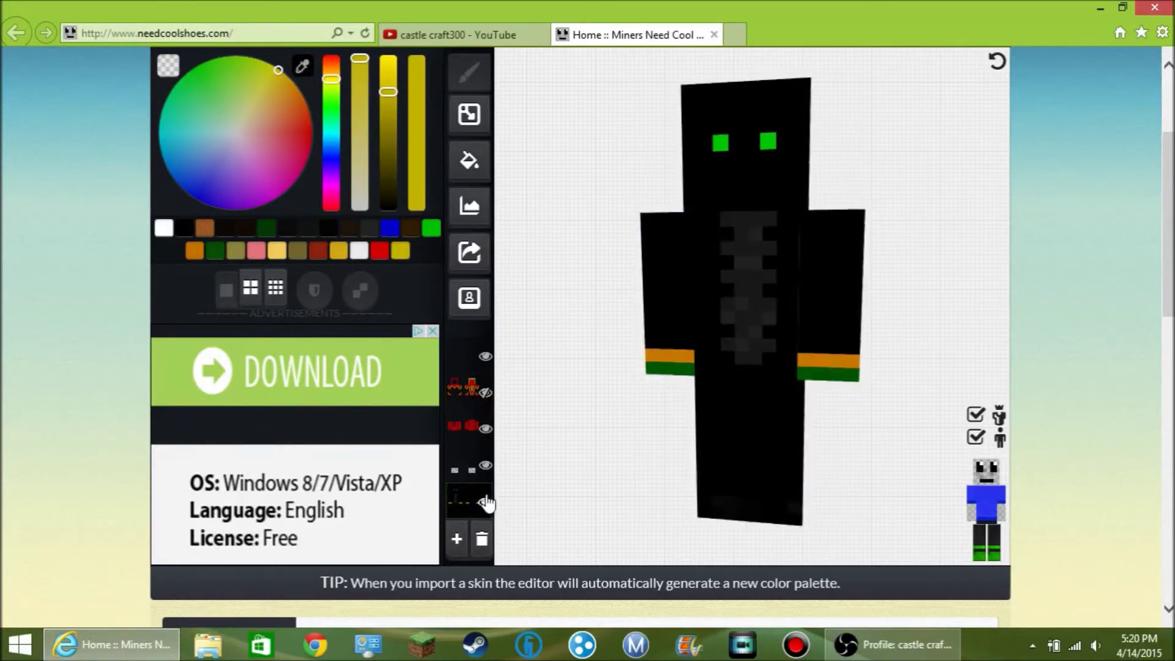
{"action": "left_click", "coordinate": [487, 471]}
{"action": "left_click", "coordinate": [976, 414]}
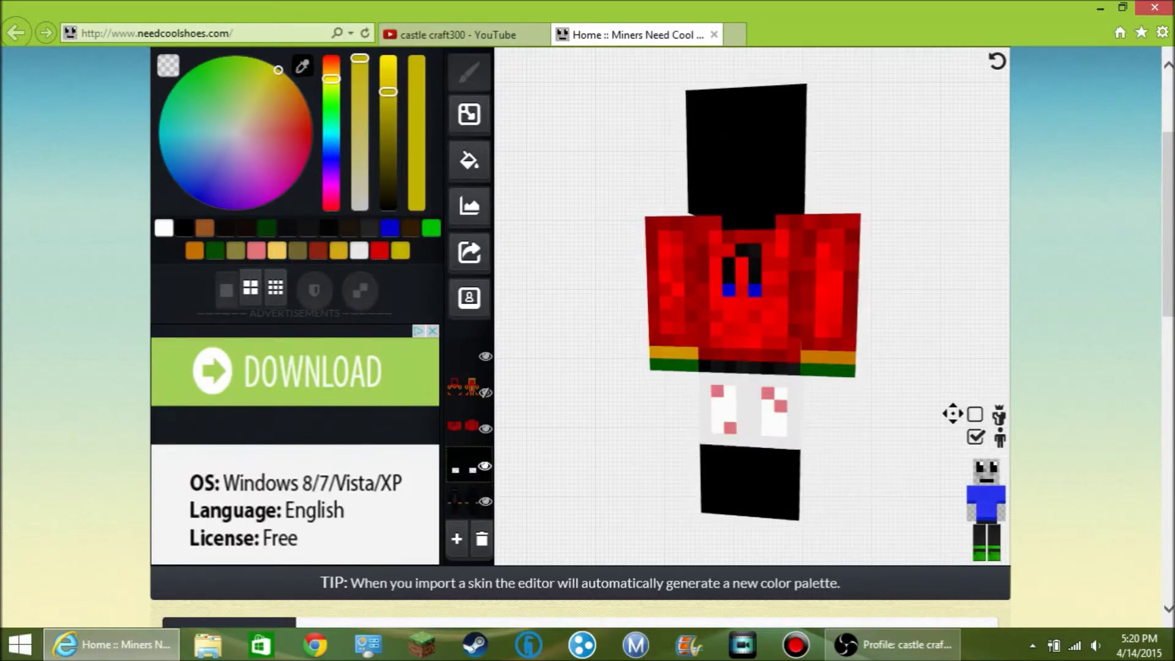
{"action": "left_click_drag", "start_coordinate": [476, 467], "coordinate": [472, 504]}
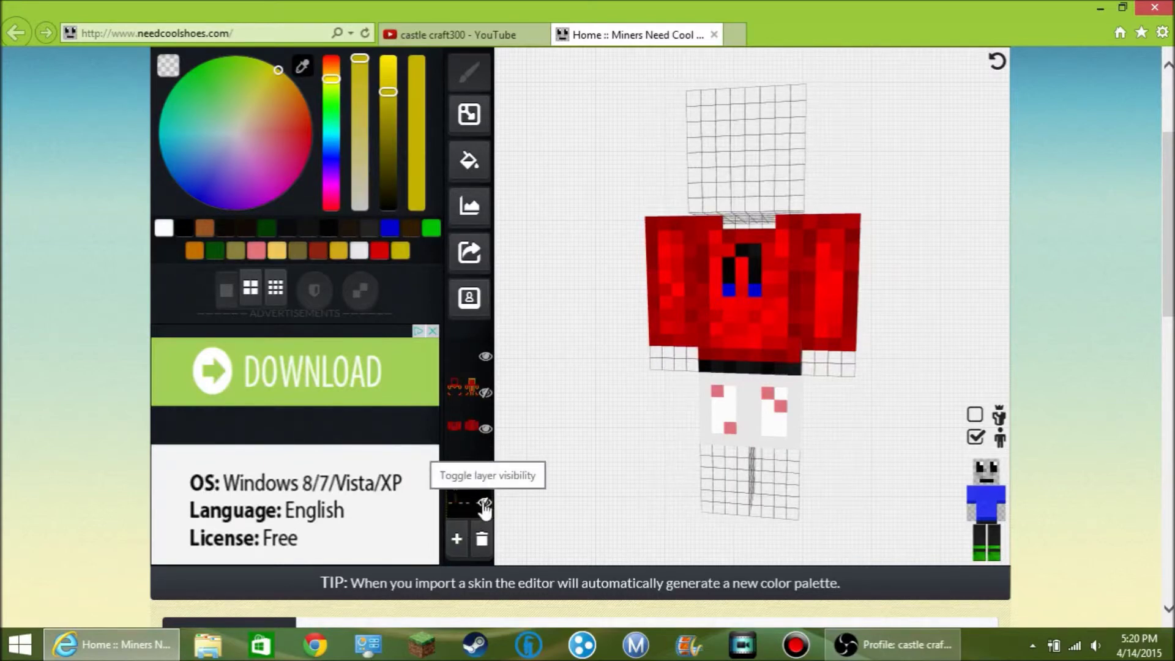
{"action": "left_click", "coordinate": [484, 504]}
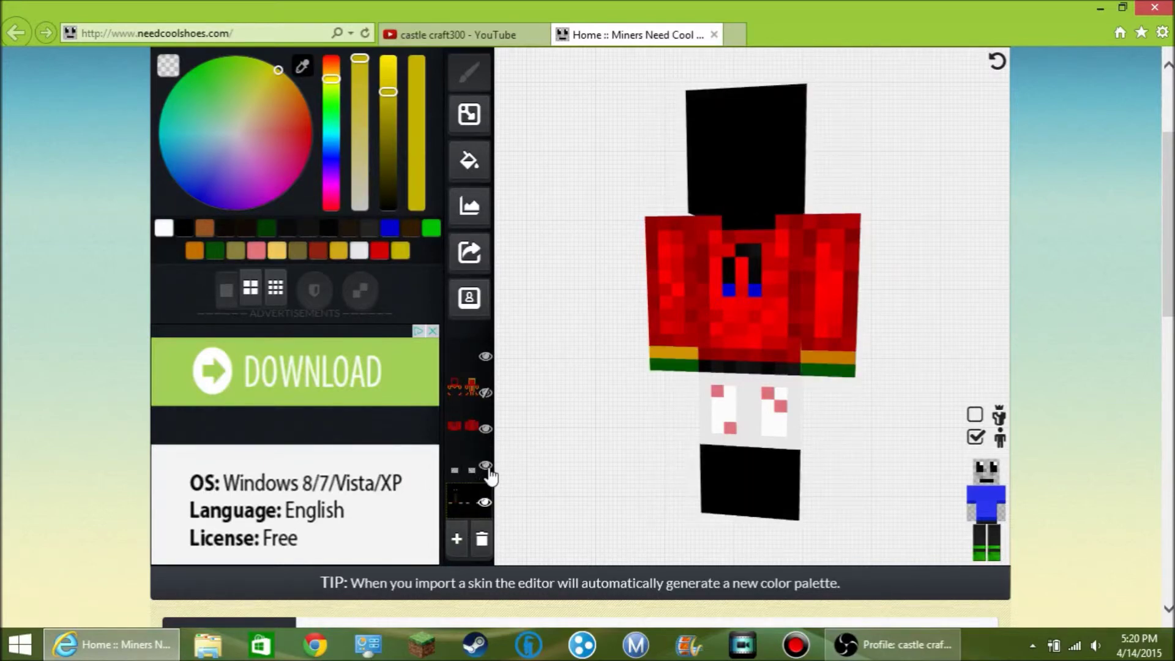
{"action": "left_click", "coordinate": [486, 468]}
{"action": "left_click", "coordinate": [487, 428]}
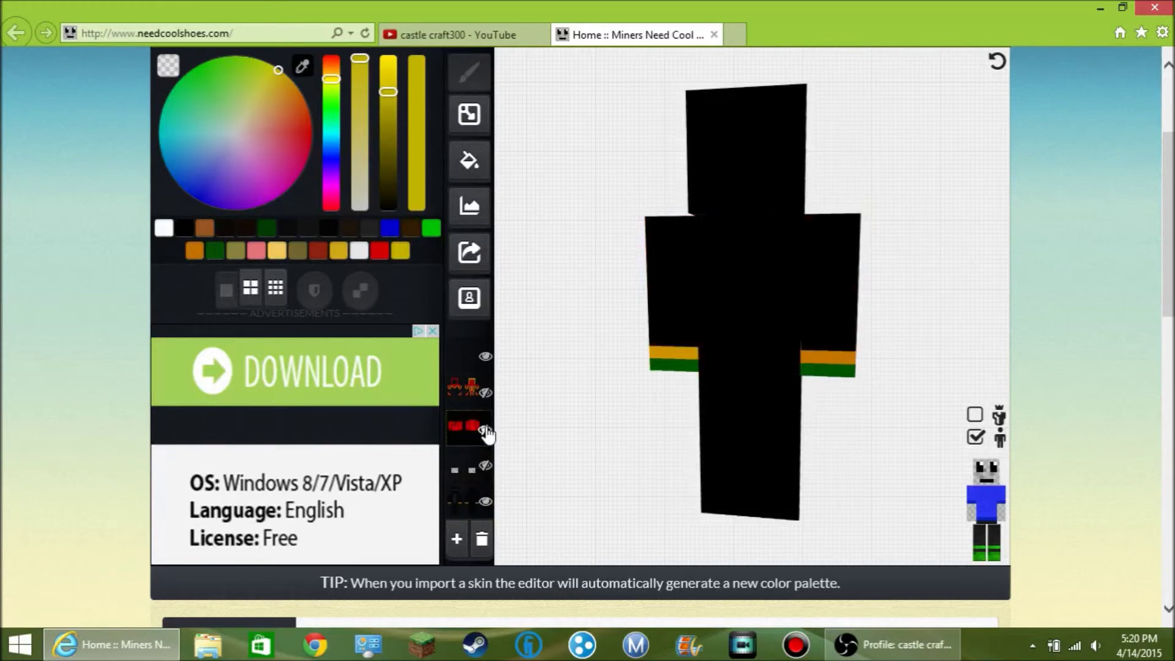
{"action": "left_click", "coordinate": [488, 398]}
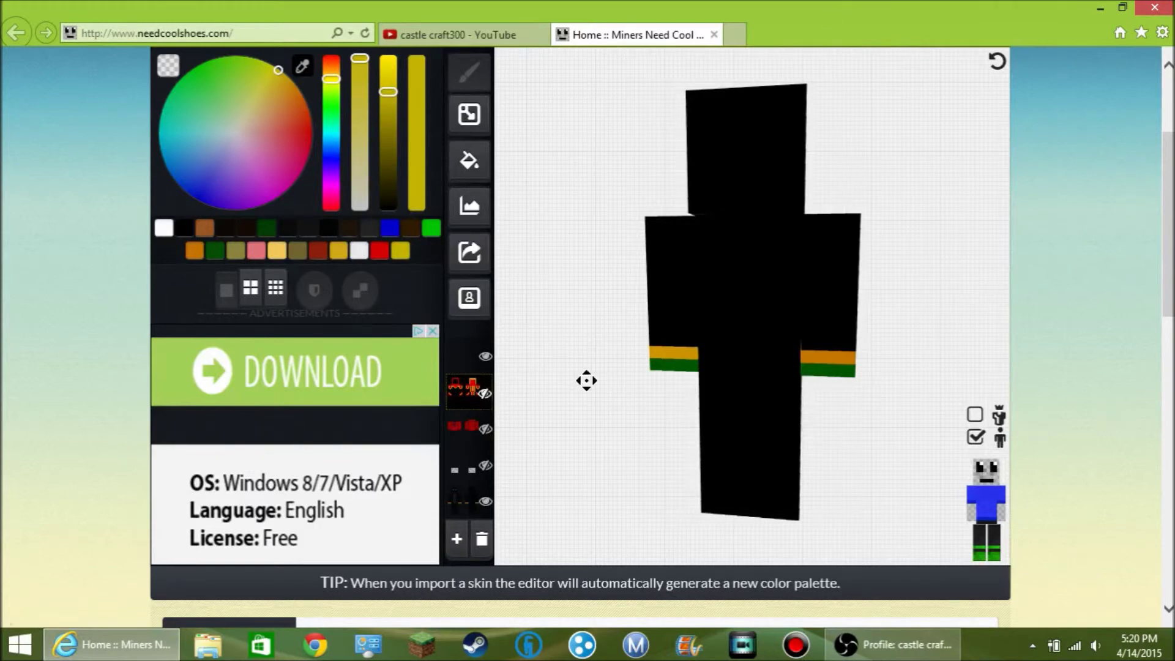
{"action": "left_click_drag", "start_coordinate": [585, 380], "coordinate": [593, 380]}
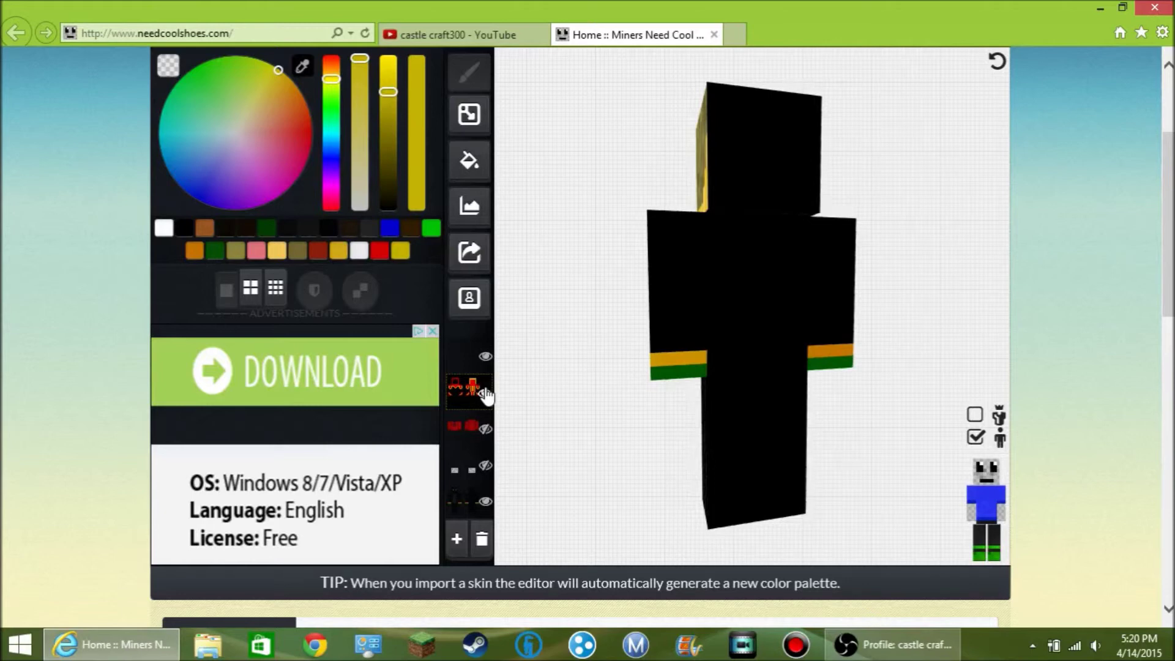
{"action": "mouse_move", "coordinate": [826, 367]}
{"action": "left_mouse_down"}
{"action": "mouse_move", "coordinate": [861, 367]}
{"action": "mouse_move", "coordinate": [843, 380]}
{"action": "left_mouse_up"}
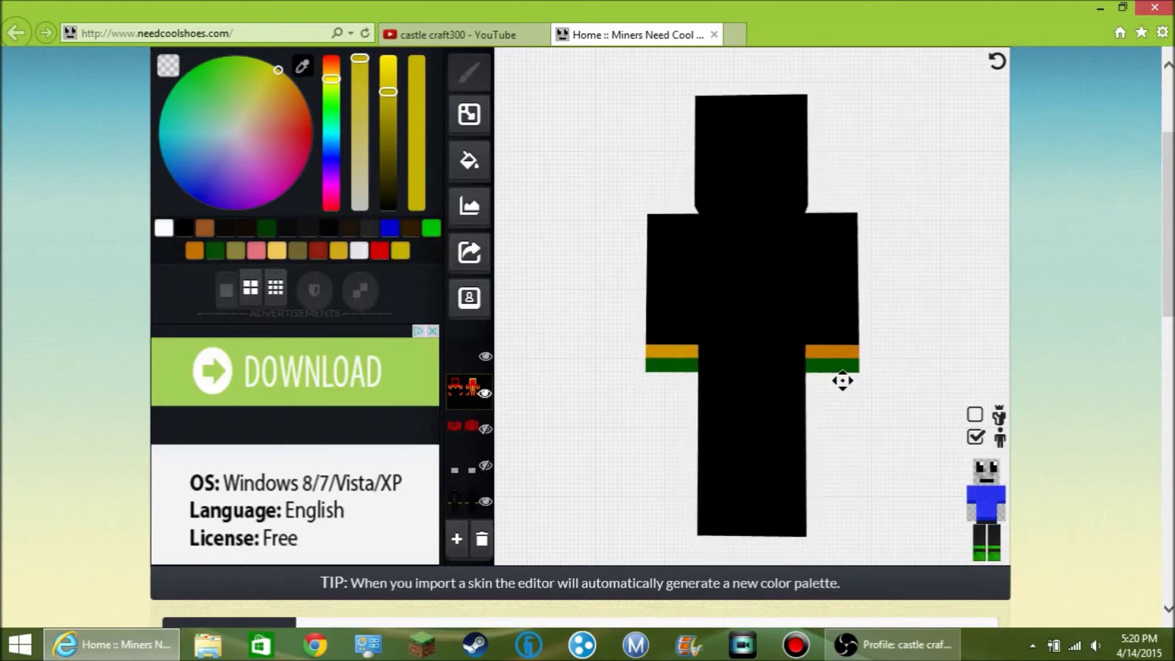
{"action": "left_click", "coordinate": [485, 504]}
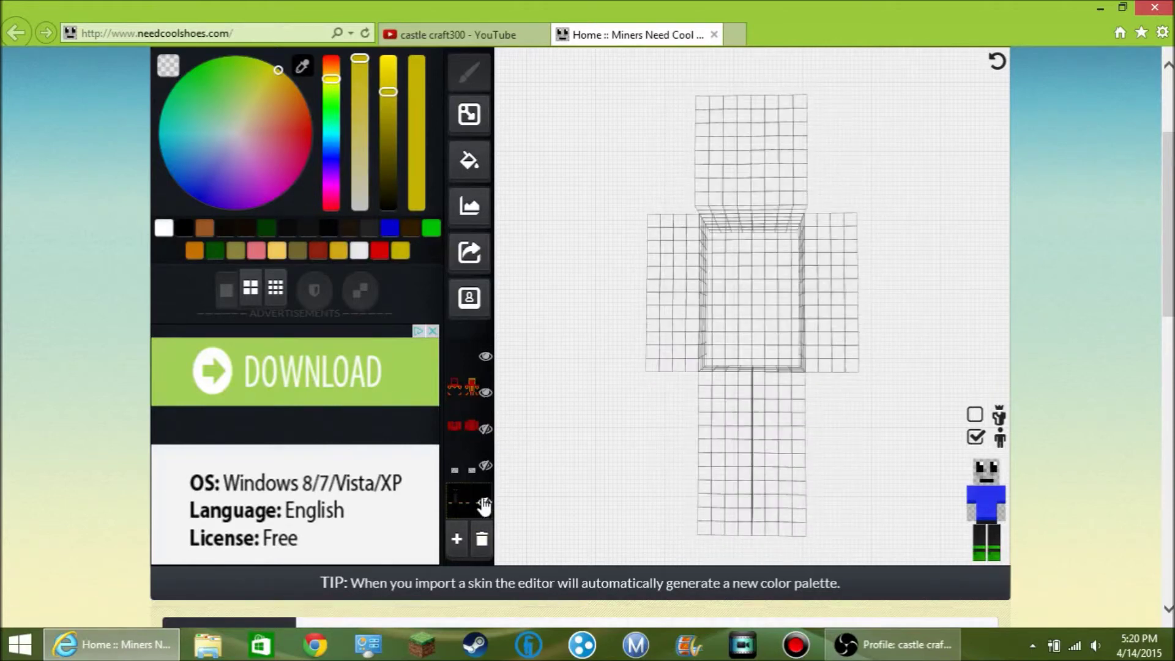
{"action": "left_click", "coordinate": [484, 504]}
{"action": "left_click", "coordinate": [485, 466]}
{"action": "left_click", "coordinate": [485, 425]}
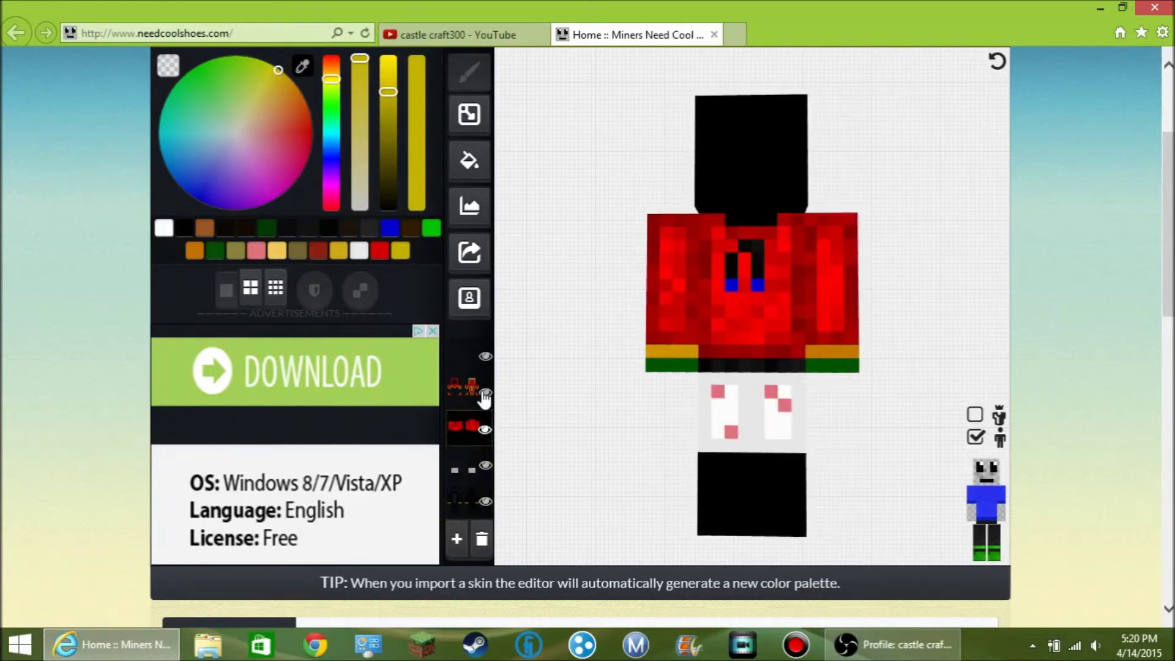
{"action": "left_click", "coordinate": [483, 397]}
{"action": "left_click", "coordinate": [976, 416]}
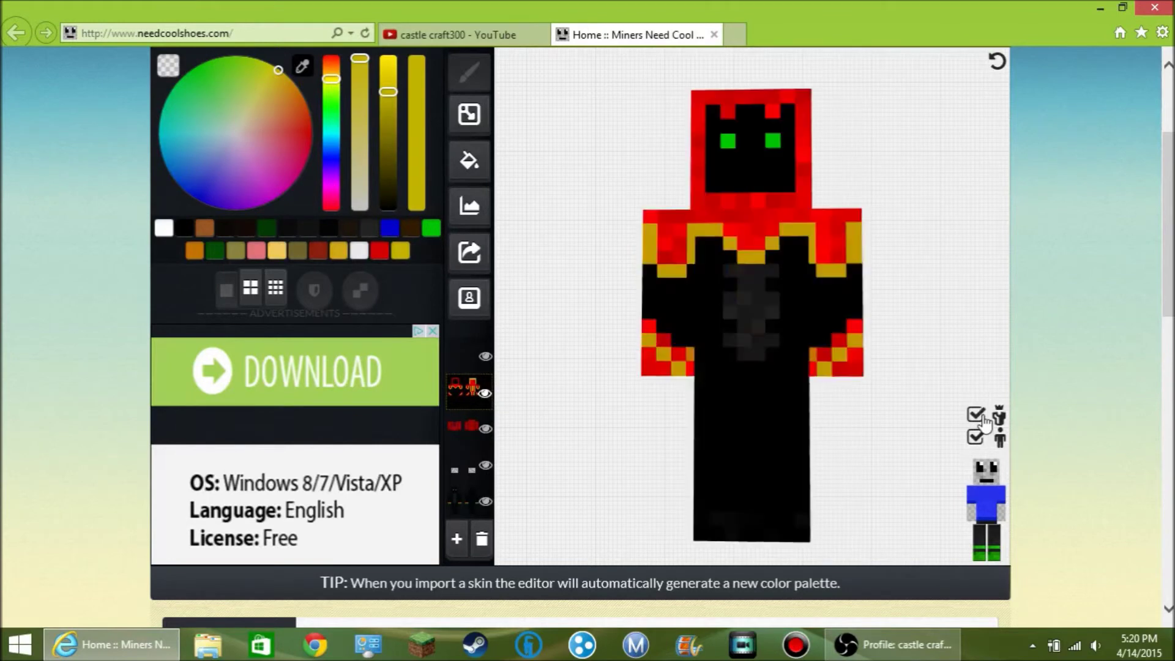
{"action": "left_click_drag", "start_coordinate": [953, 202], "coordinate": [844, 244]}
{"action": "left_click_drag", "start_coordinate": [566, 260], "coordinate": [560, 263]}
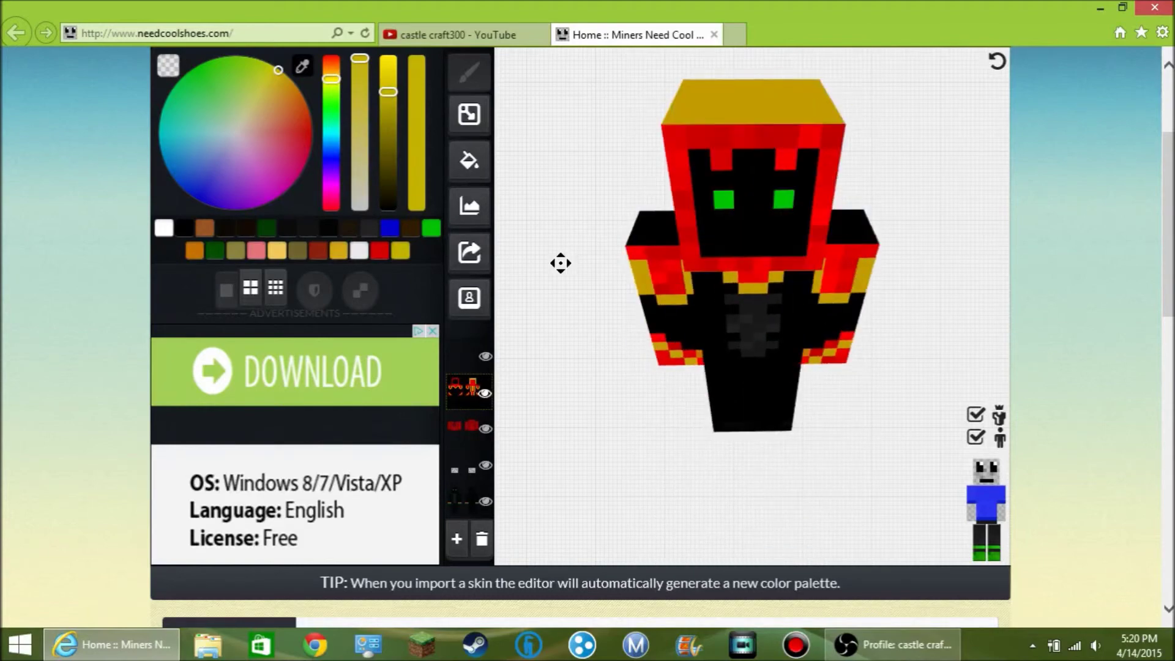
{"action": "scroll", "coordinate": [422, 306], "scroll_direction": "up", "scroll_amount": 3}
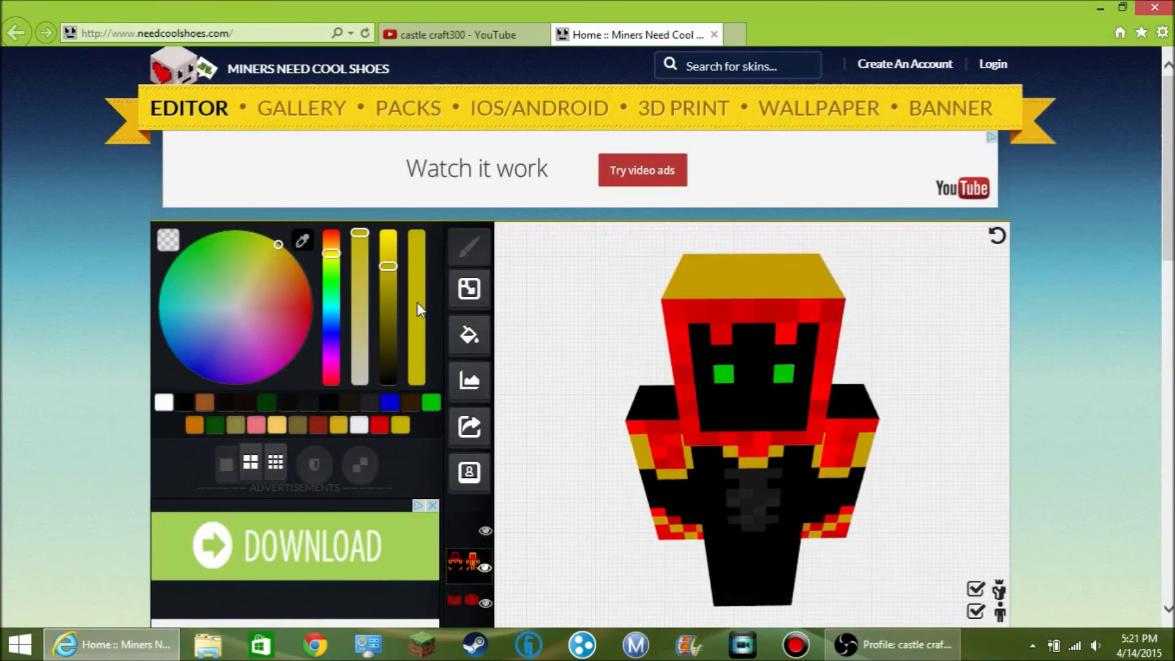
{"action": "scroll", "coordinate": [761, 281], "scroll_direction": "down", "scroll_amount": 3}
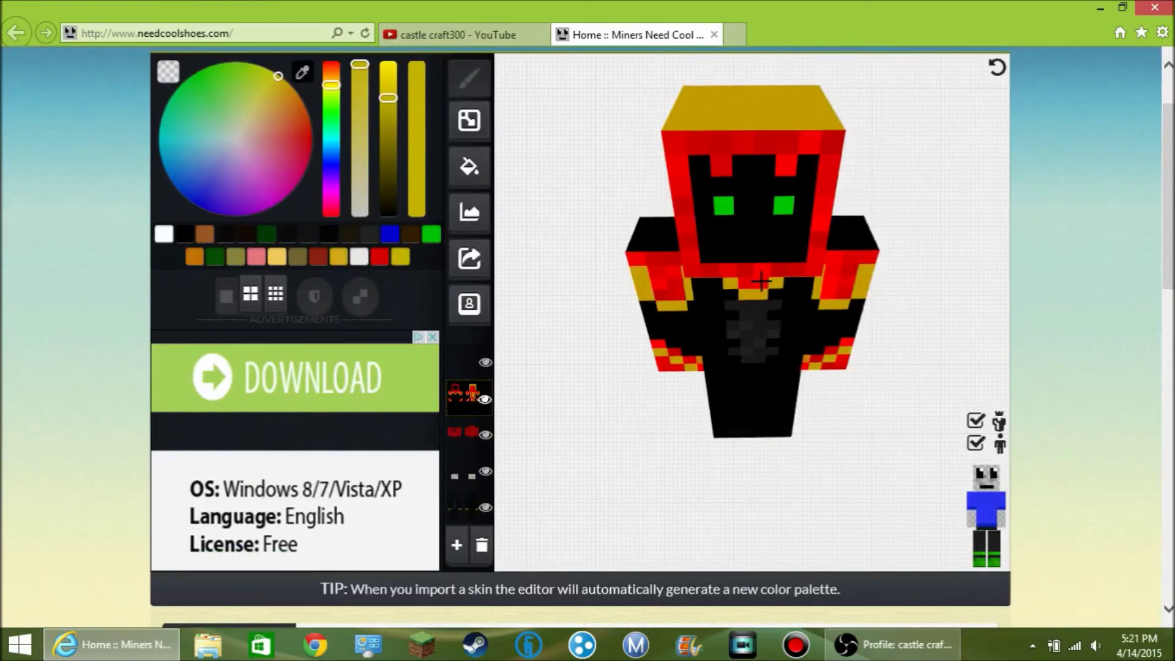
Paint the face, the rest of the hood and the shoulder tops blue, then bring OBS forward
{"action": "left_click", "coordinate": [390, 234]}
{"action": "mouse_move", "coordinate": [722, 184]}
{"action": "left_mouse_down"}
{"action": "mouse_move", "coordinate": [808, 184]}
{"action": "mouse_move", "coordinate": [710, 233]}
{"action": "mouse_move", "coordinate": [808, 251]}
{"action": "left_mouse_up"}
{"action": "mouse_move", "coordinate": [802, 199]}
{"action": "left_mouse_down"}
{"action": "mouse_move", "coordinate": [682, 137]}
{"action": "mouse_move", "coordinate": [820, 147]}
{"action": "mouse_move", "coordinate": [686, 209]}
{"action": "mouse_move", "coordinate": [698, 300]}
{"action": "mouse_move", "coordinate": [640, 288]}
{"action": "mouse_move", "coordinate": [640, 251]}
{"action": "mouse_move", "coordinate": [666, 268]}
{"action": "left_mouse_up"}
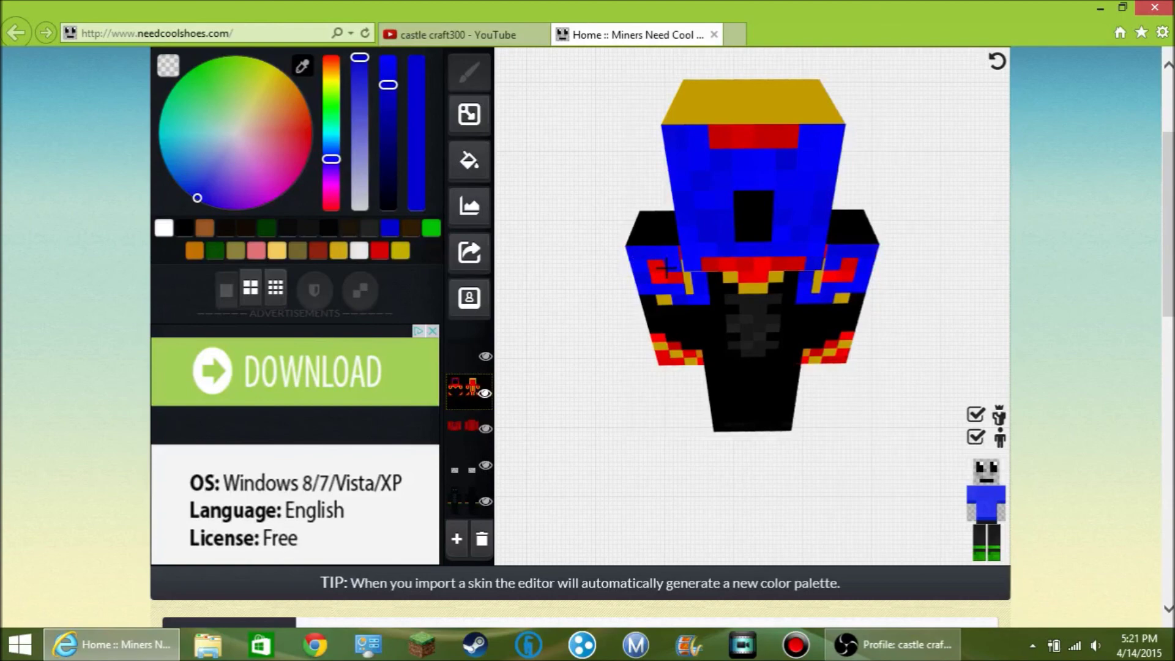
{"action": "left_click_drag", "start_coordinate": [666, 267], "coordinate": [646, 227]}
{"action": "scroll", "coordinate": [903, 248], "scroll_direction": "up", "scroll_amount": 3}
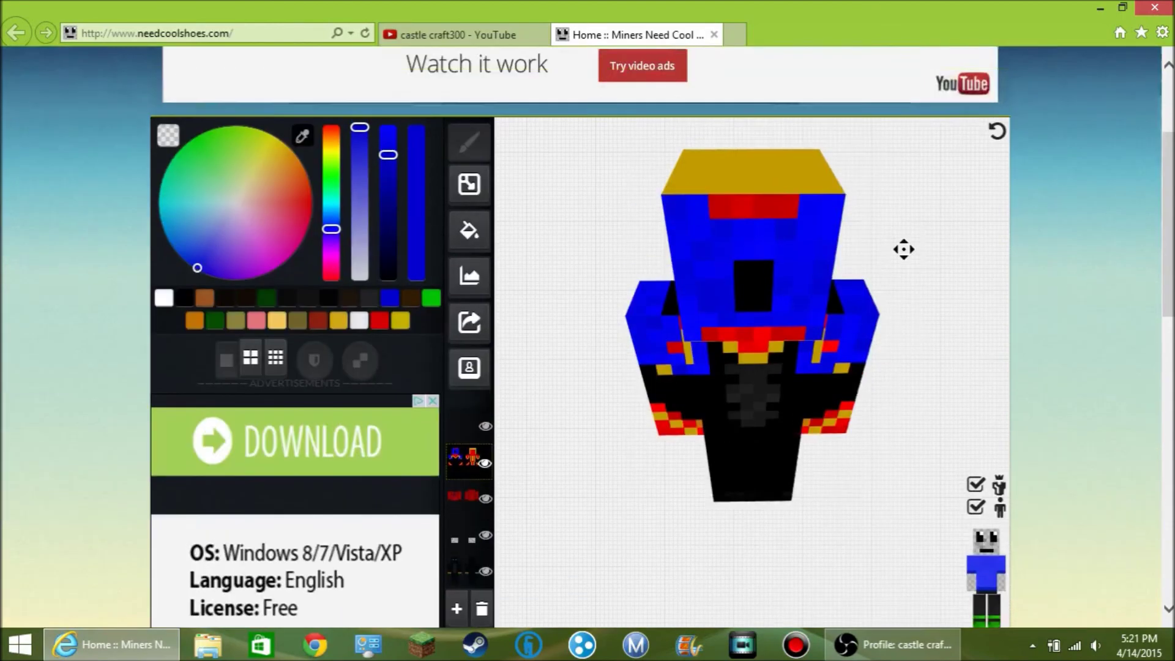
{"action": "left_click", "coordinate": [894, 644]}
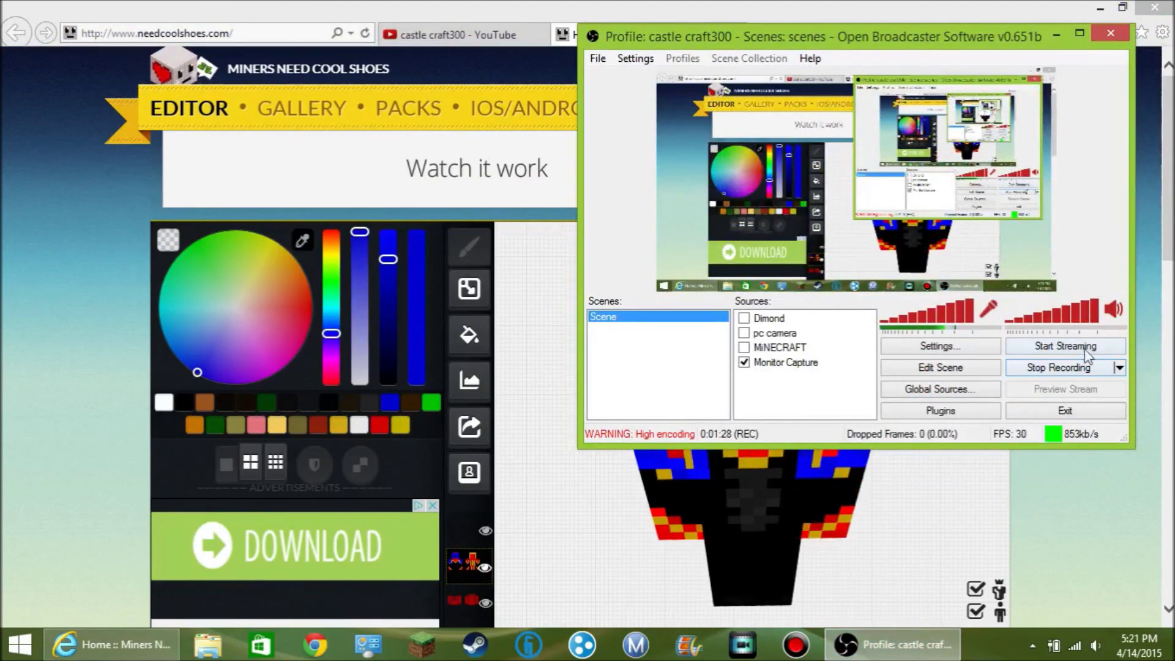